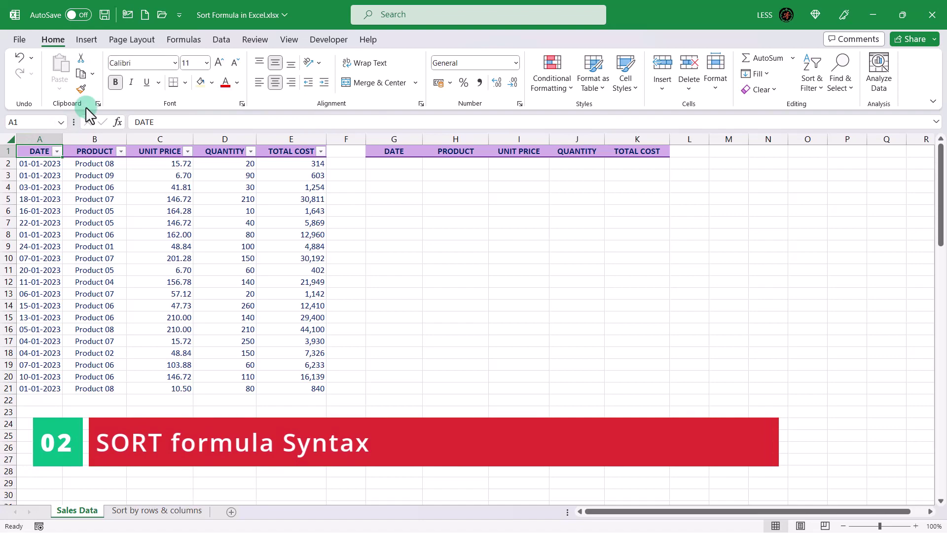
Step: Open the Formulas ribbon tab next to the Sales Data table in A1:E21
click(175, 39)
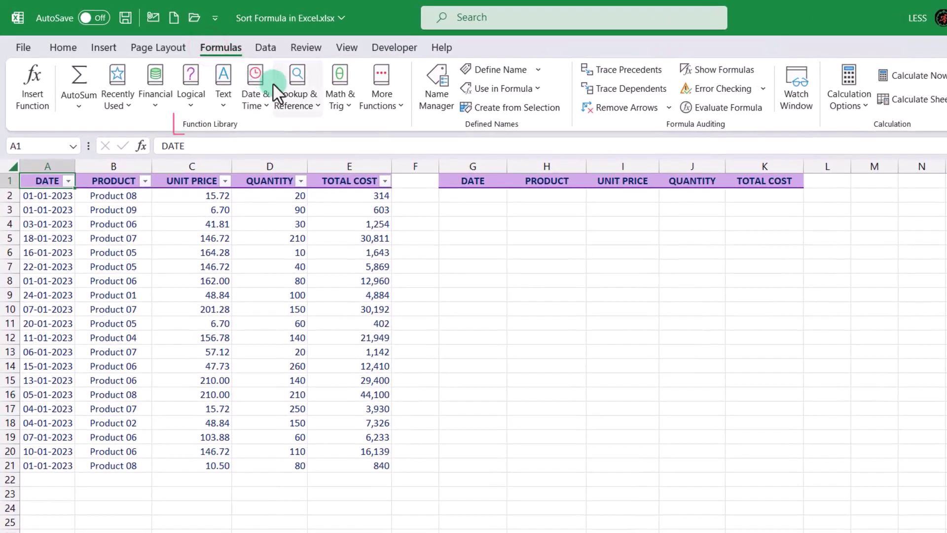
Step: Browse the Lookup & Reference function list to find SORT
click(290, 99)
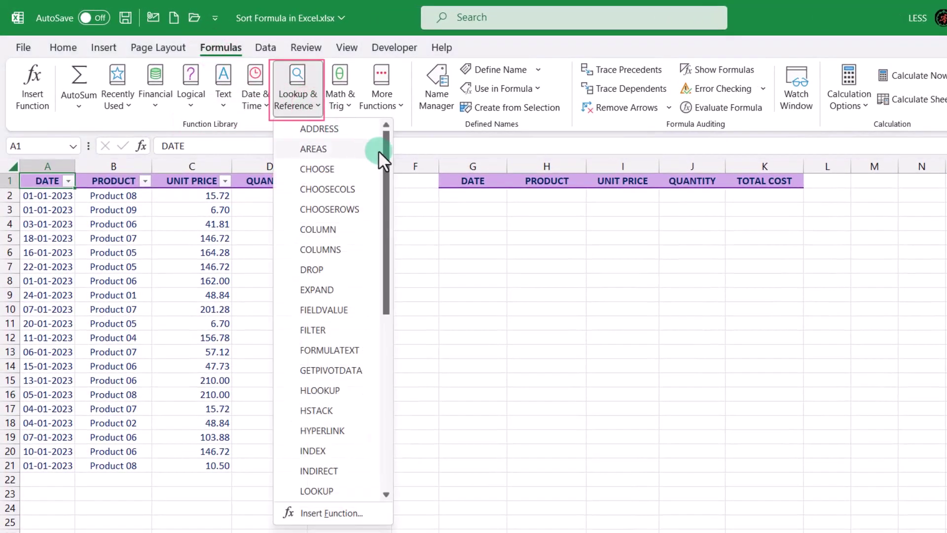
drag(383, 154, 382, 259)
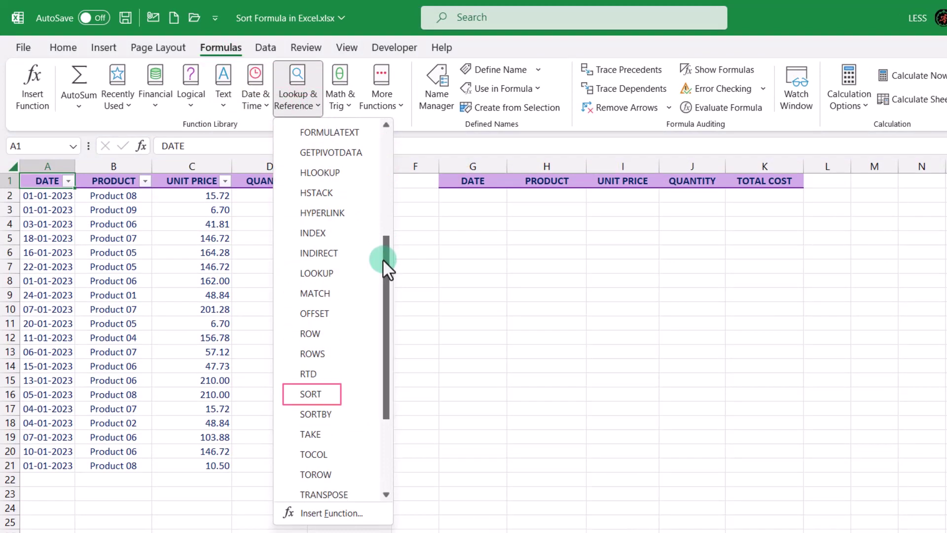
click(456, 196)
Step: Start =SORT( in cell G2 and bring up its Function Arguments dialog
click(456, 197)
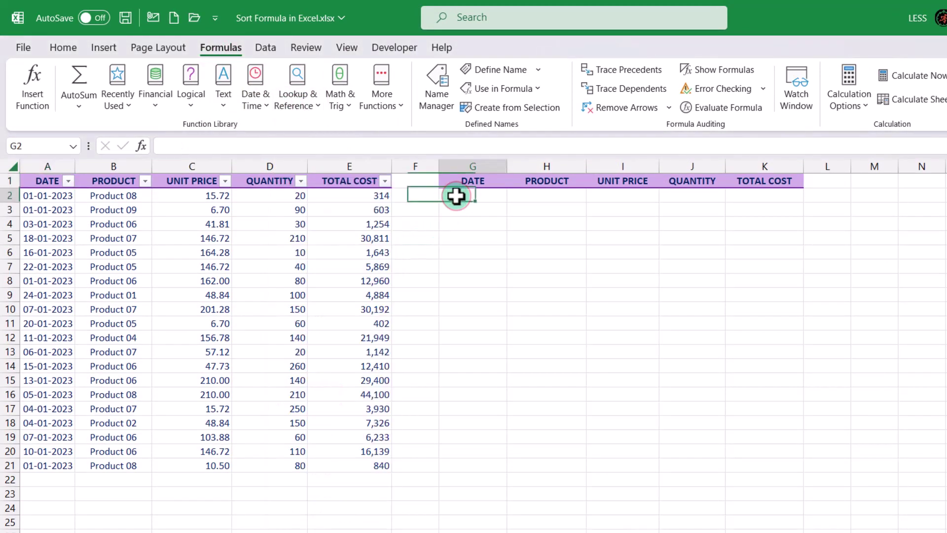
text(=SORT)
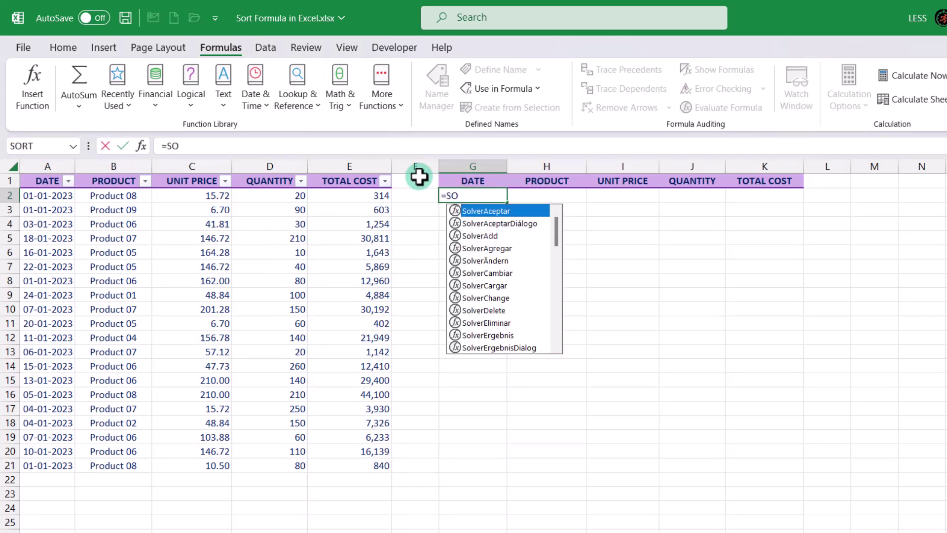
text(()
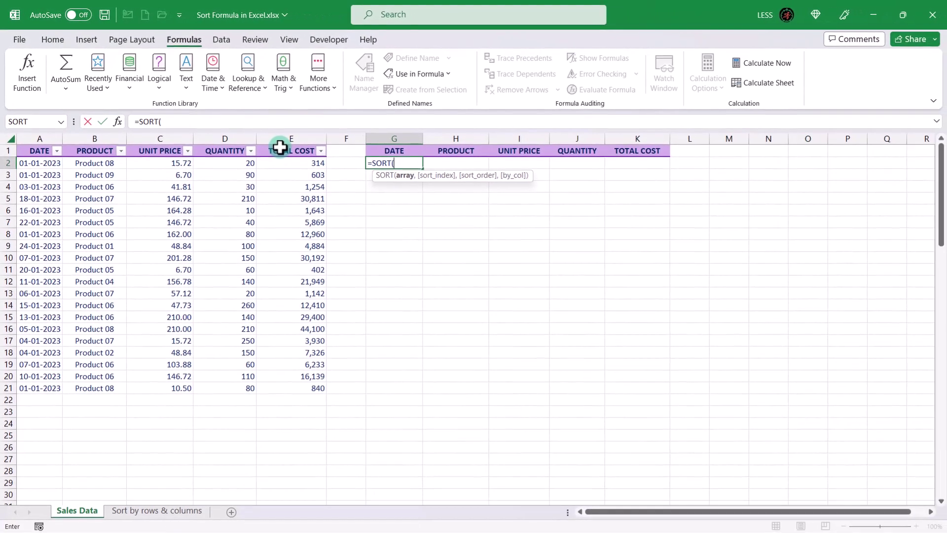
click(118, 122)
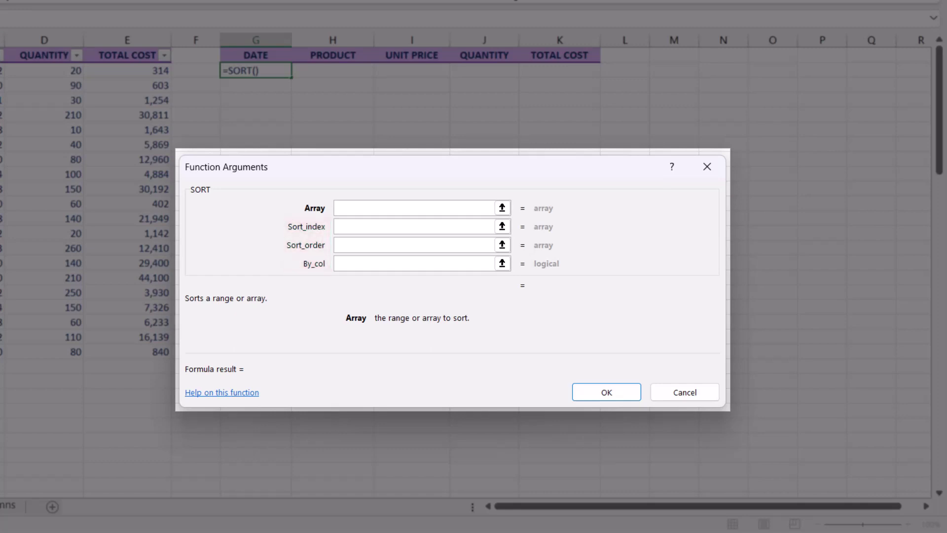
click(374, 206)
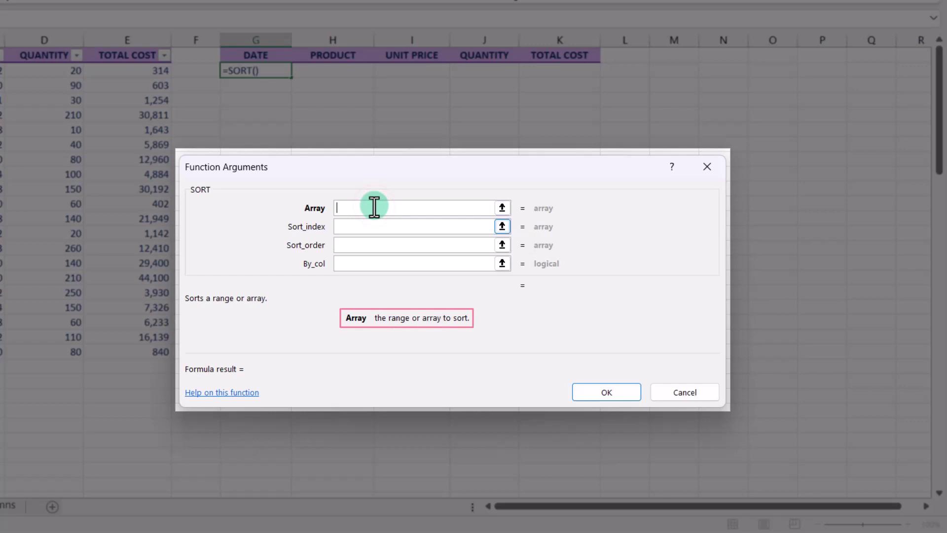
click(356, 225)
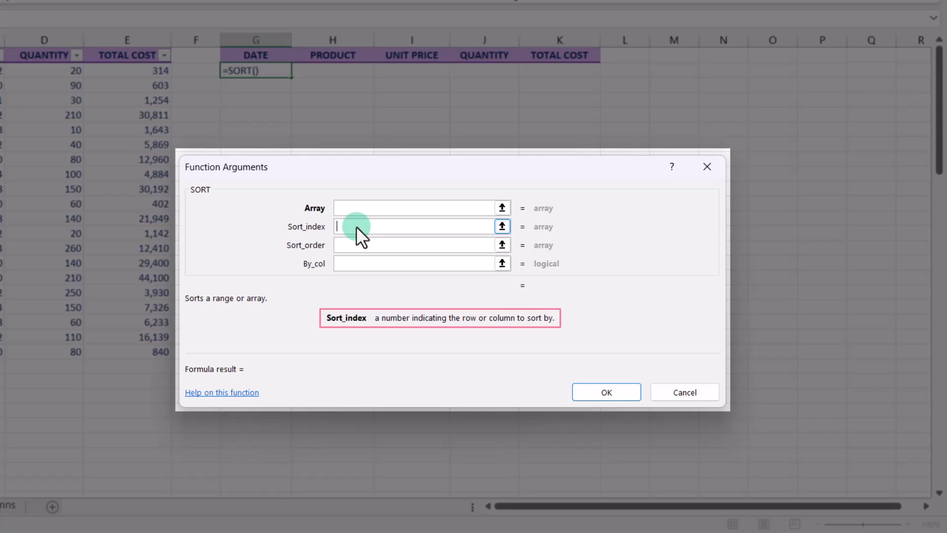
click(353, 244)
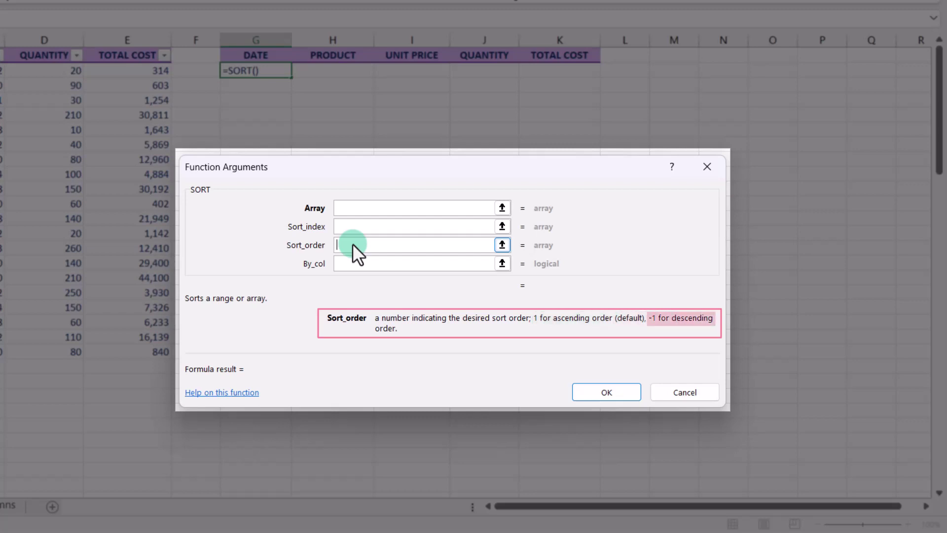
key(Tab)
click(354, 267)
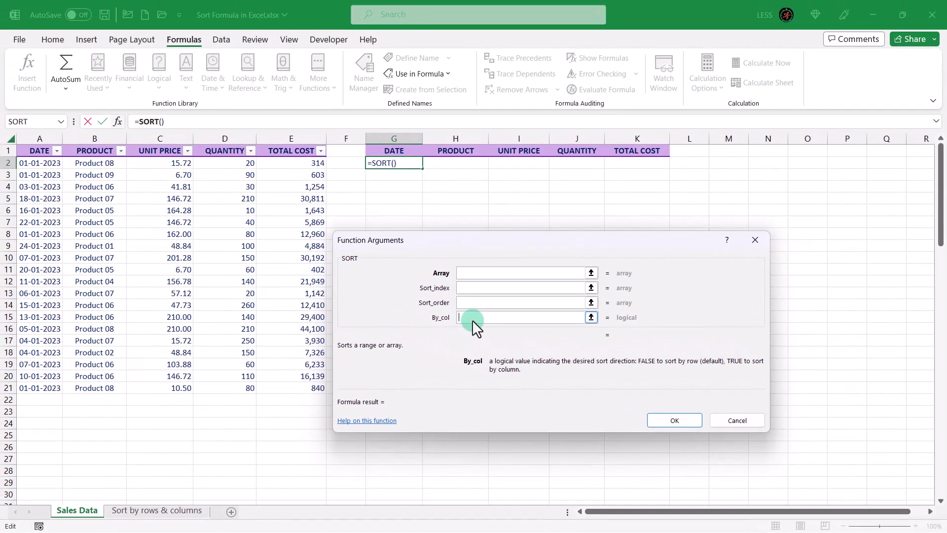
Step: Set the SORT Array argument to the dates A2:A21 and confirm
click(472, 272)
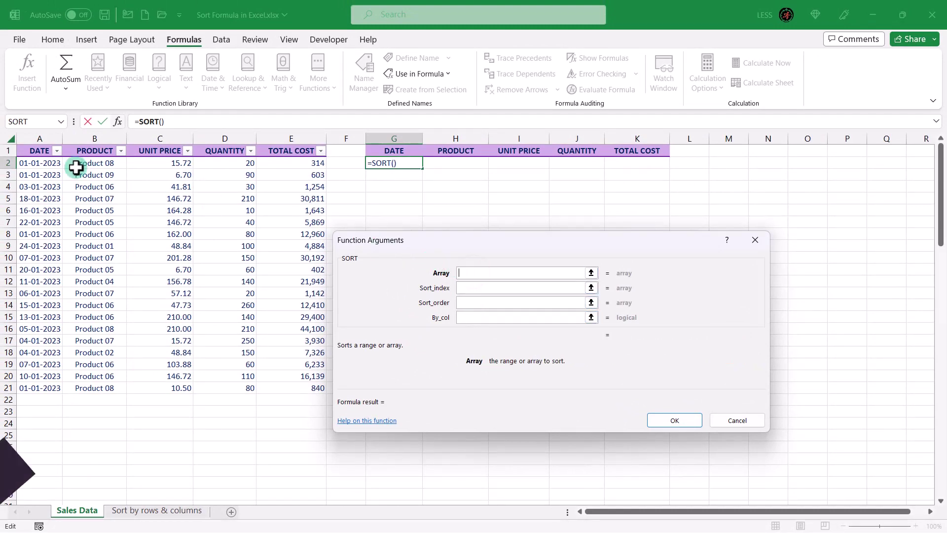
drag(52, 161, 43, 388)
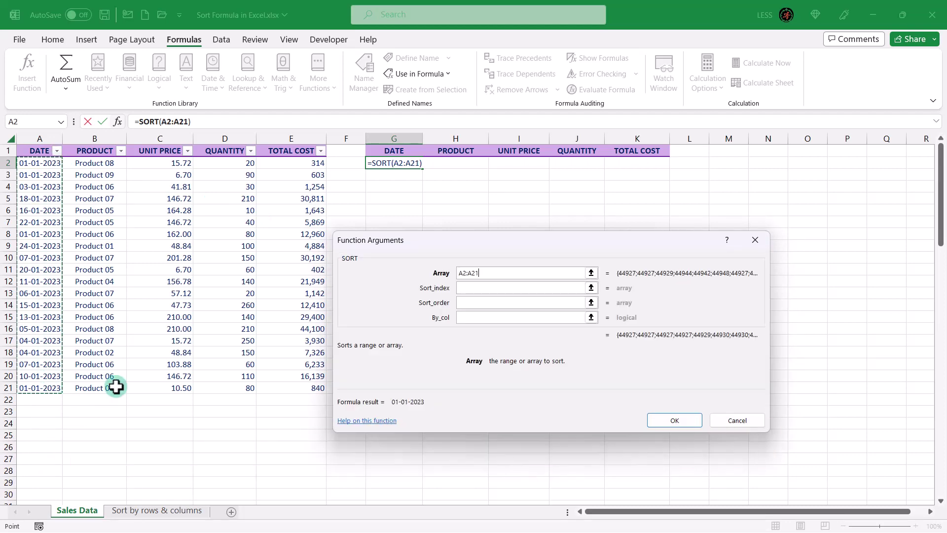
click(674, 422)
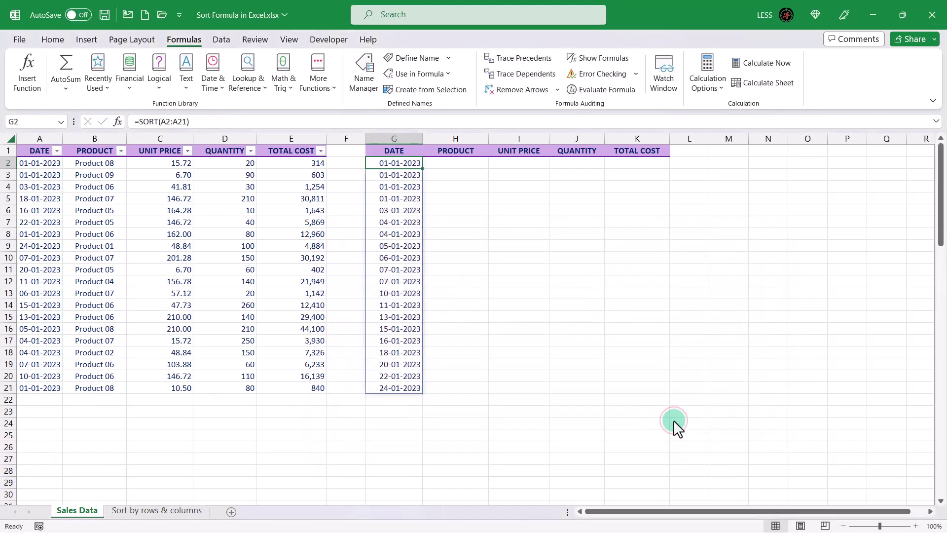
Step: Widen G2's formula to =SORT(A2:E21) so the whole sales table spills into G:K
click(177, 121)
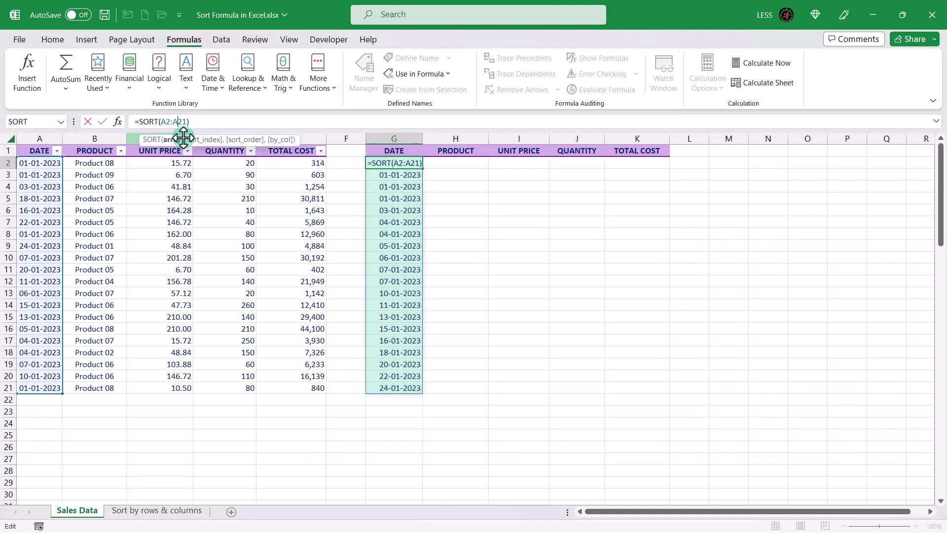
drag(185, 151, 184, 174)
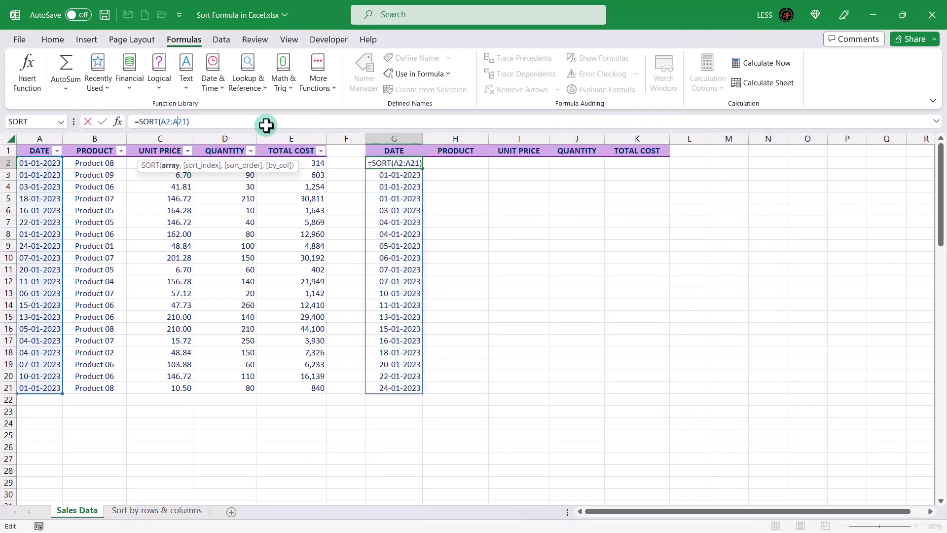
key(BackSpace)
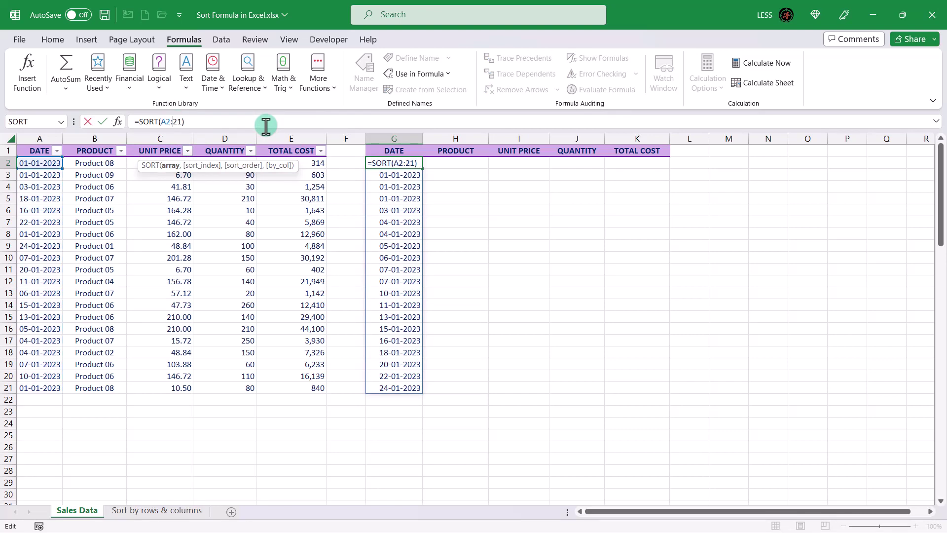
text(e)
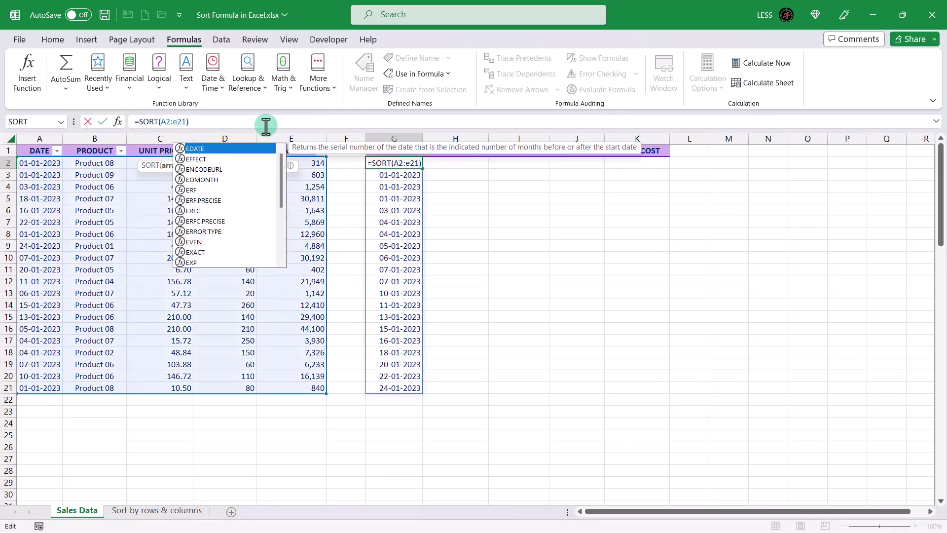
key(Return)
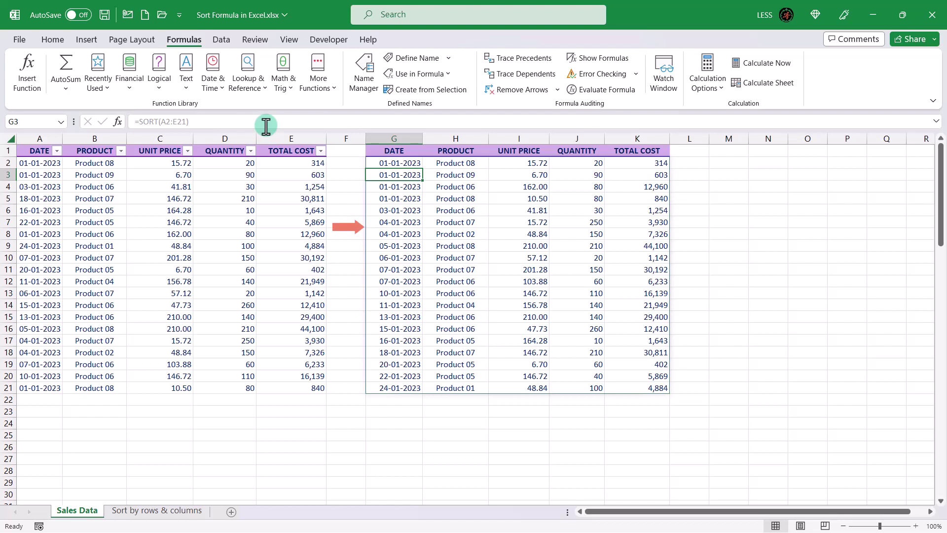
click(371, 160)
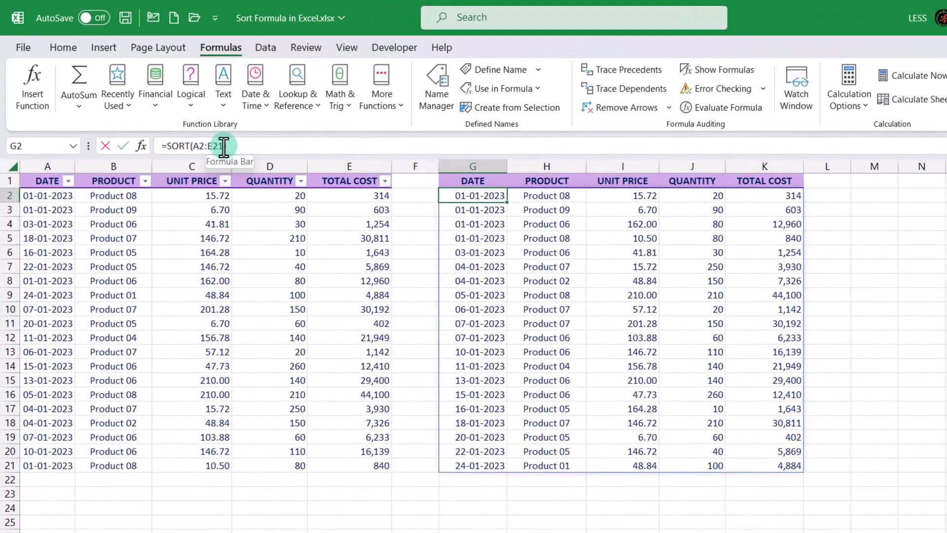
click(186, 121)
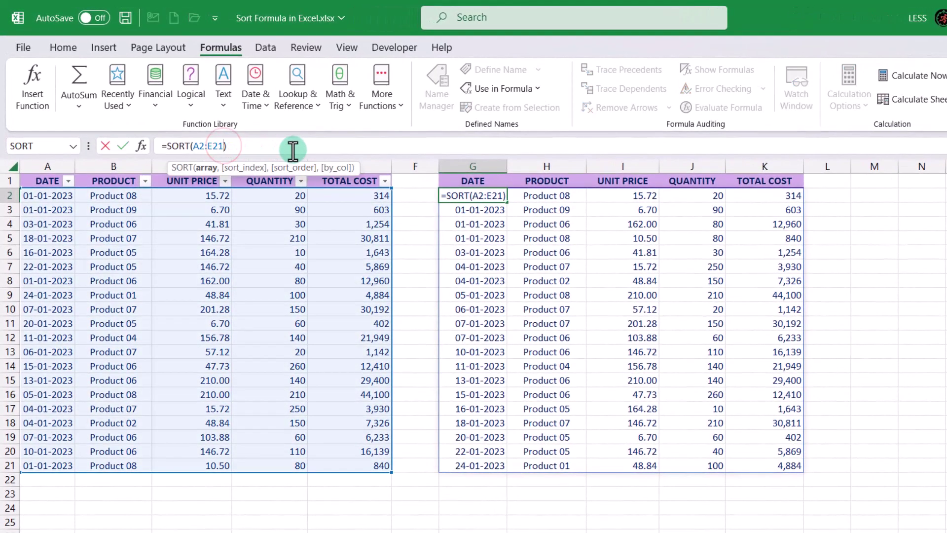
Step: Add sort column 1 to the formula: =SORT(A2:E21,1), sorting by date
text(,)
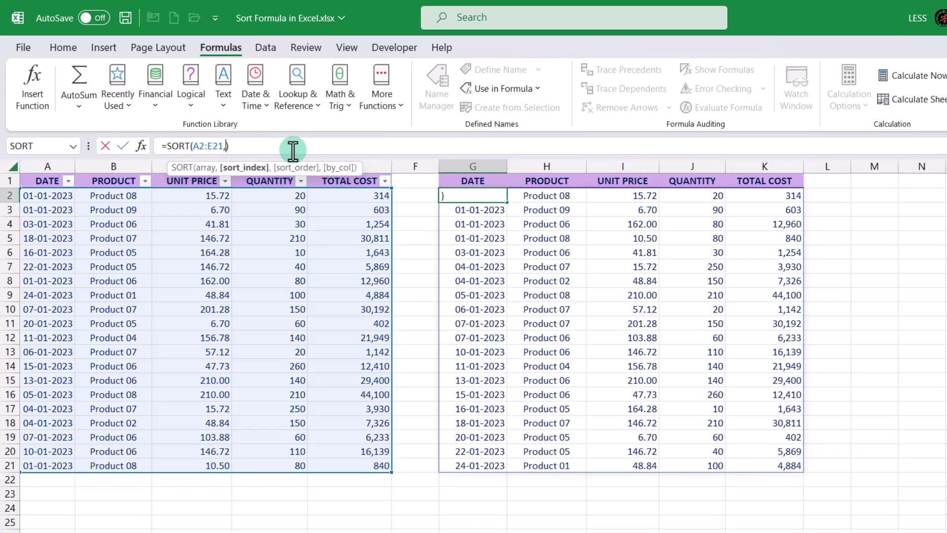
text(1)
click(123, 145)
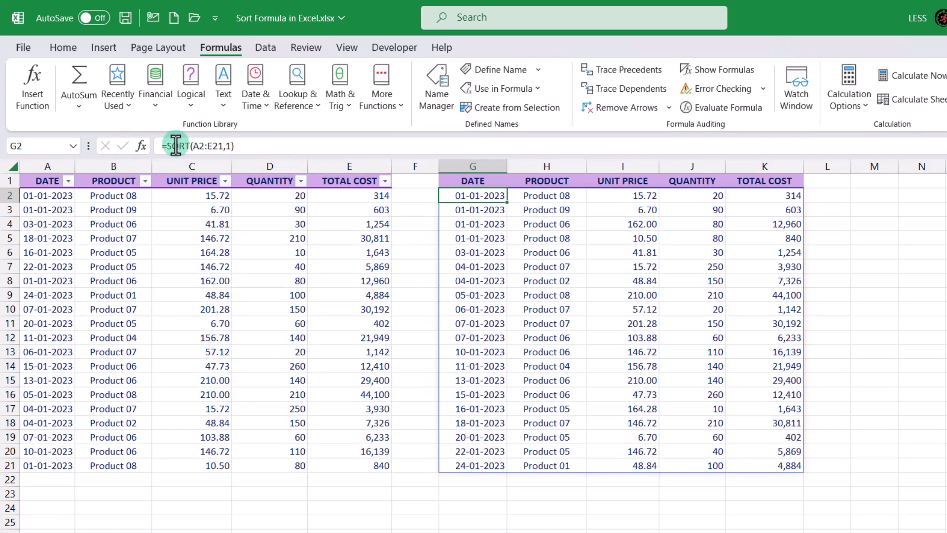
Step: Change the sort column to 2 (product), then to 3 (unit price)
click(231, 145)
key(BackSpace)
text(2)
click(123, 144)
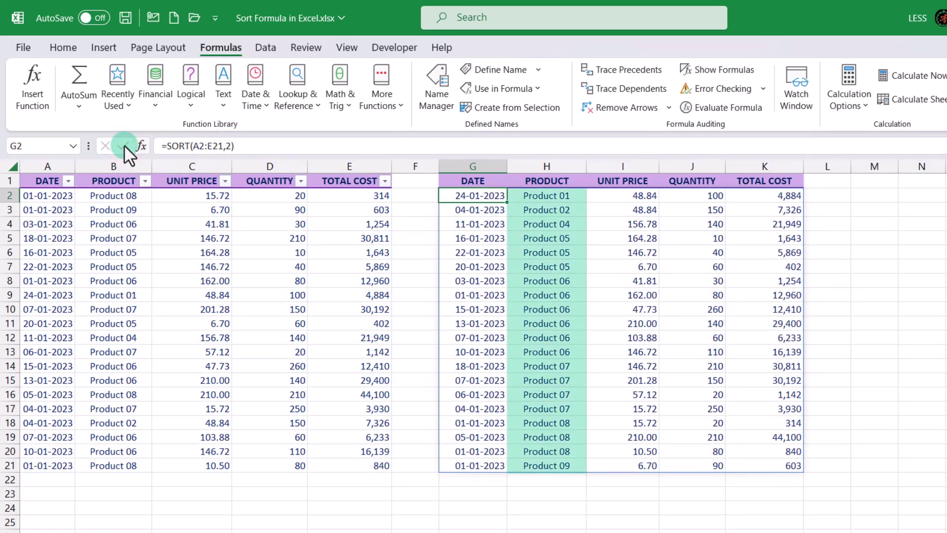
click(231, 146)
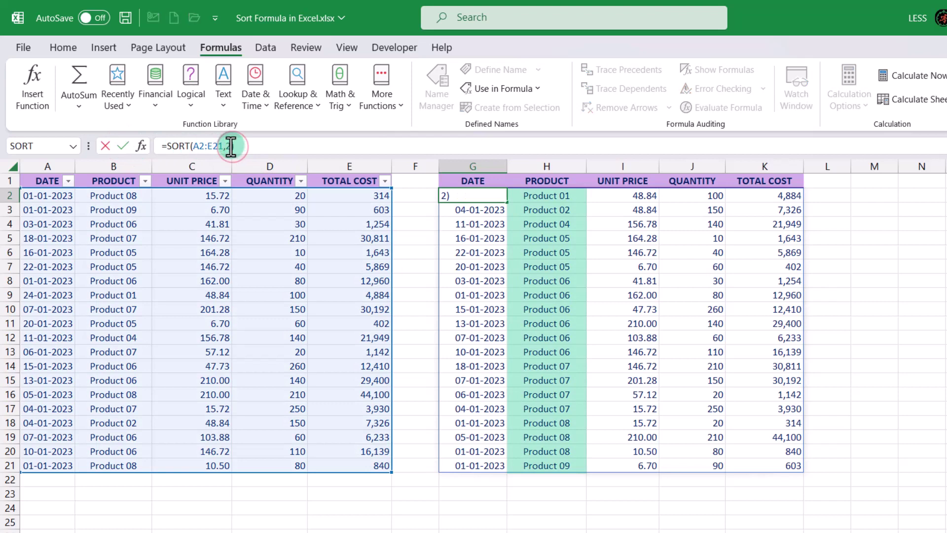
click(231, 146)
key(BackSpace)
text(3)
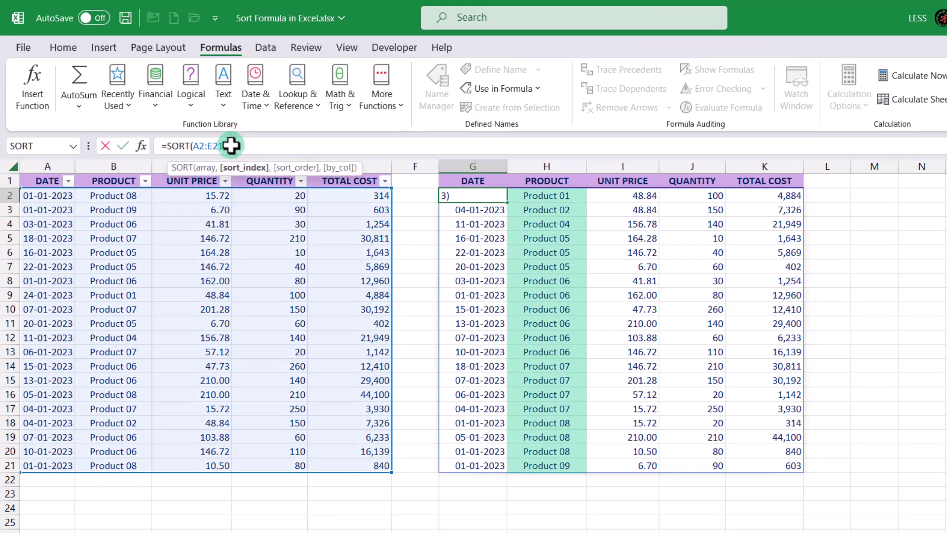
click(127, 145)
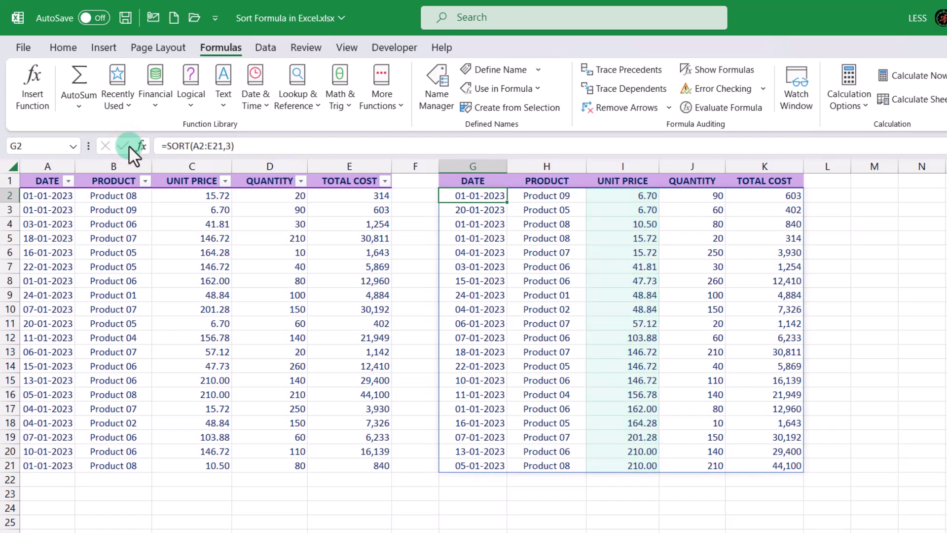
Step: Change the sort column back to 1 and begin a sort-order argument: =SORT(A2:E21,1,
click(231, 145)
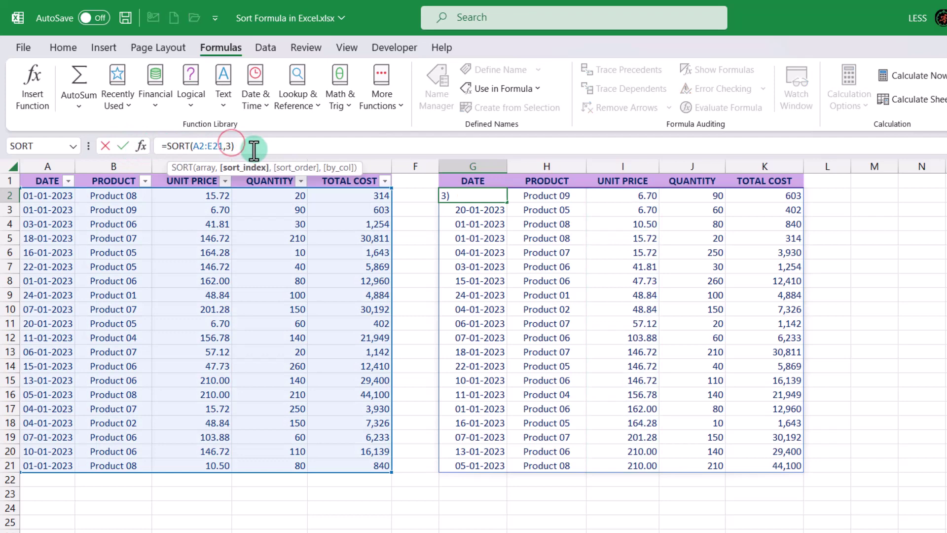
key(BackSpace)
text(1,)
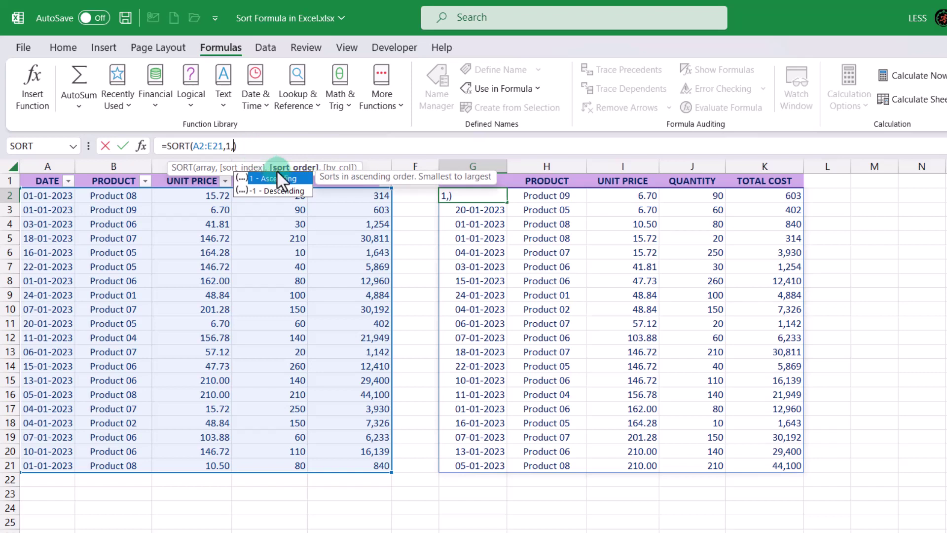
Step: Enter =SORT(A2:E21,1,1), then change the order to -1 for newest-first dates
text(1))
key(Return)
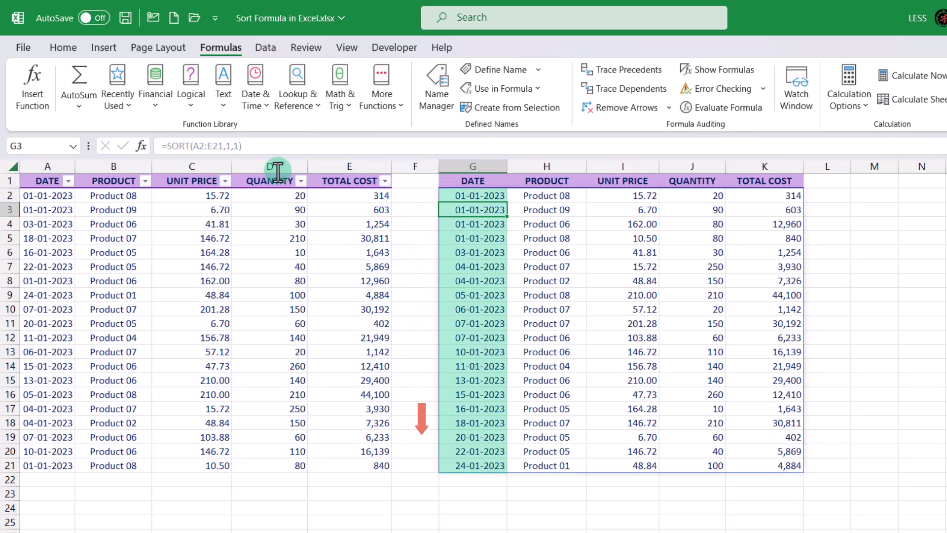
click(443, 194)
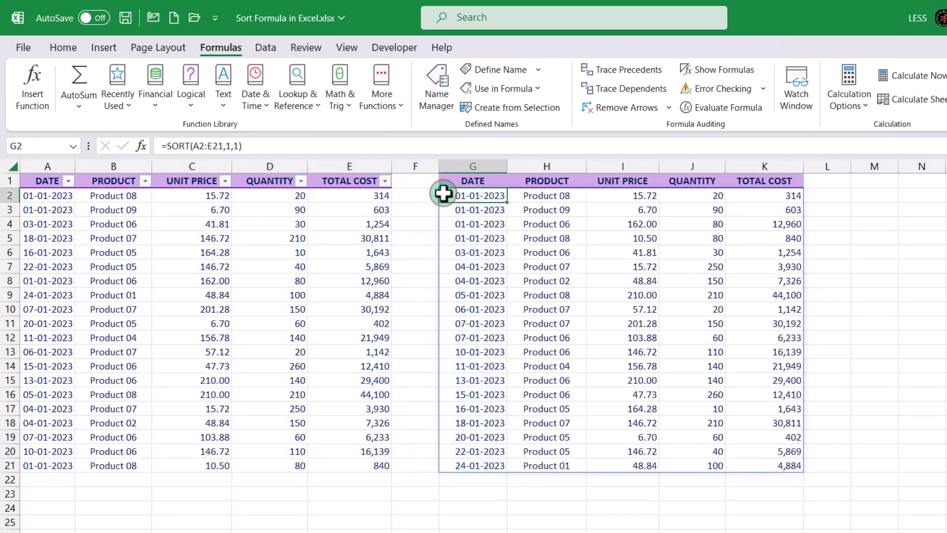
click(236, 145)
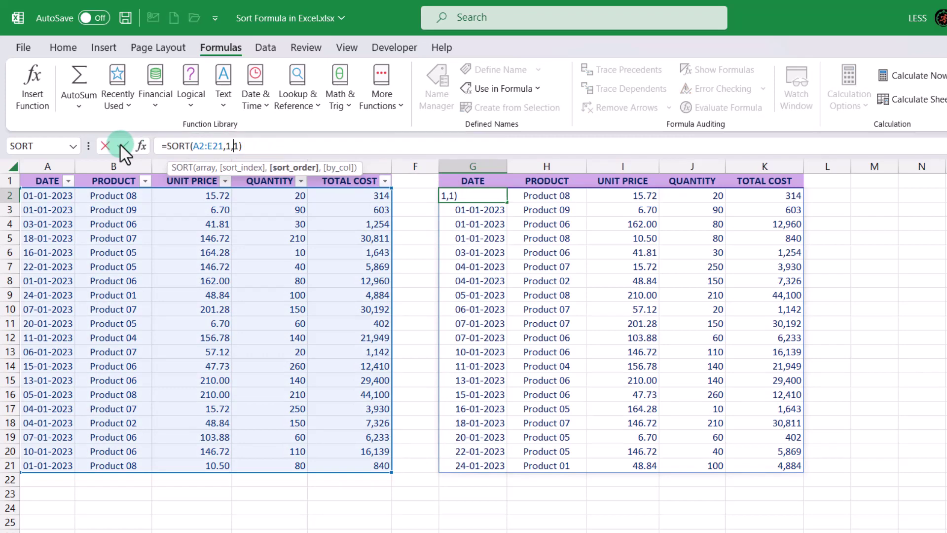
text(-)
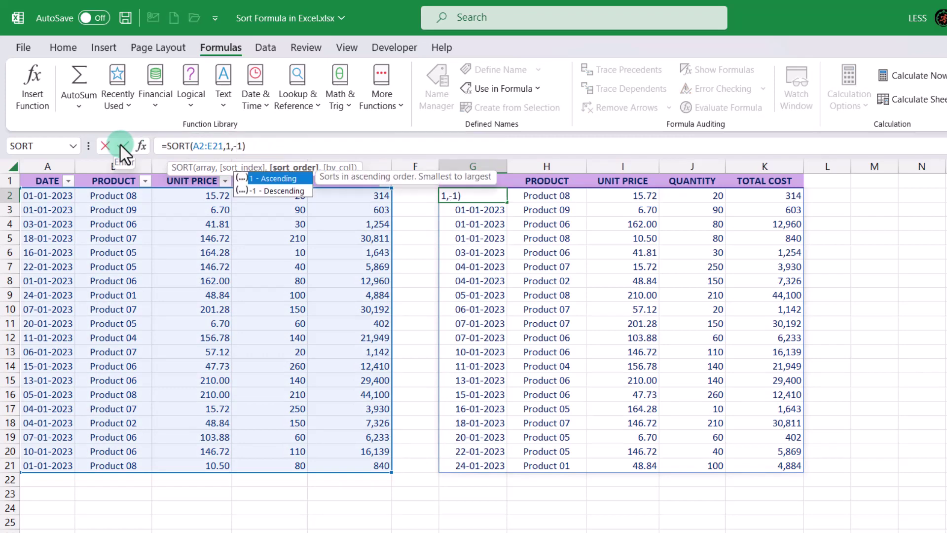
click(121, 146)
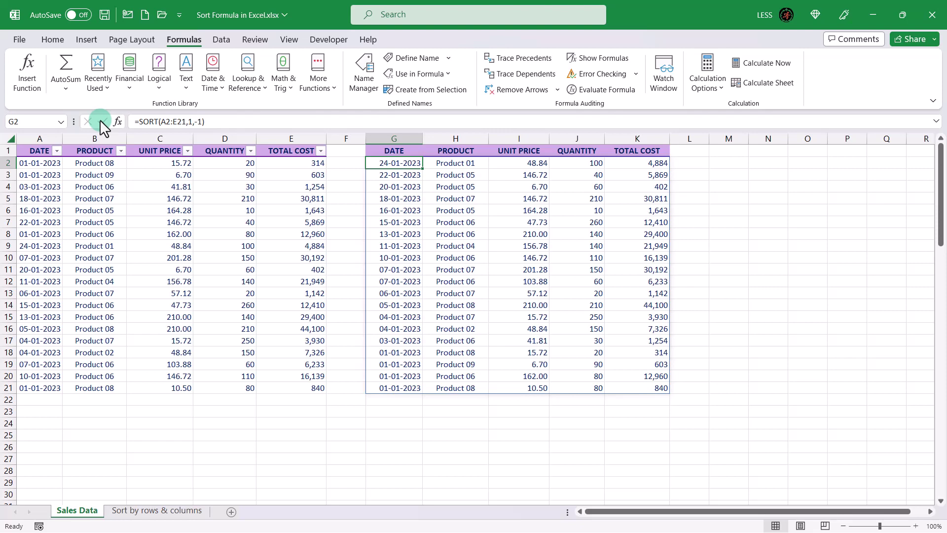
Step: On the Sort by rows & columns sheet, enter =SORT(B2:F6) in H2
click(154, 510)
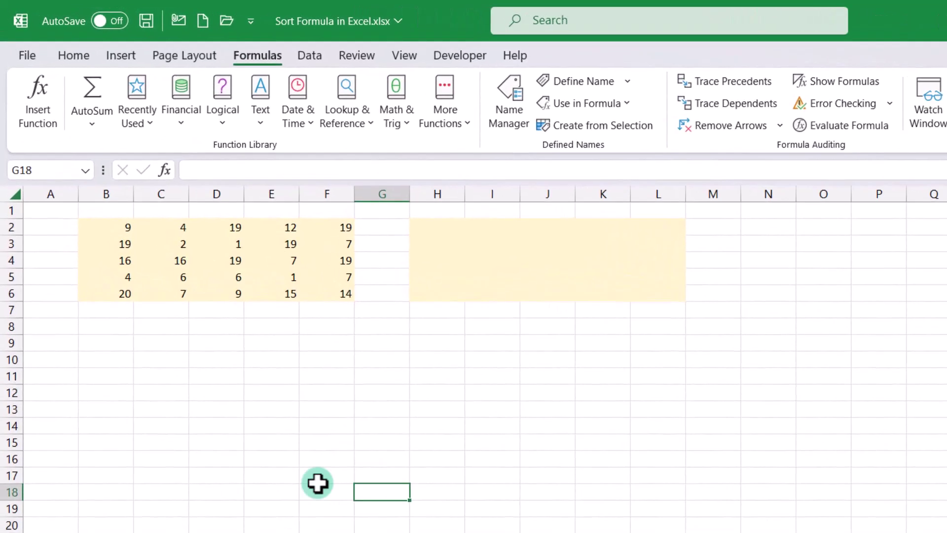
click(356, 186)
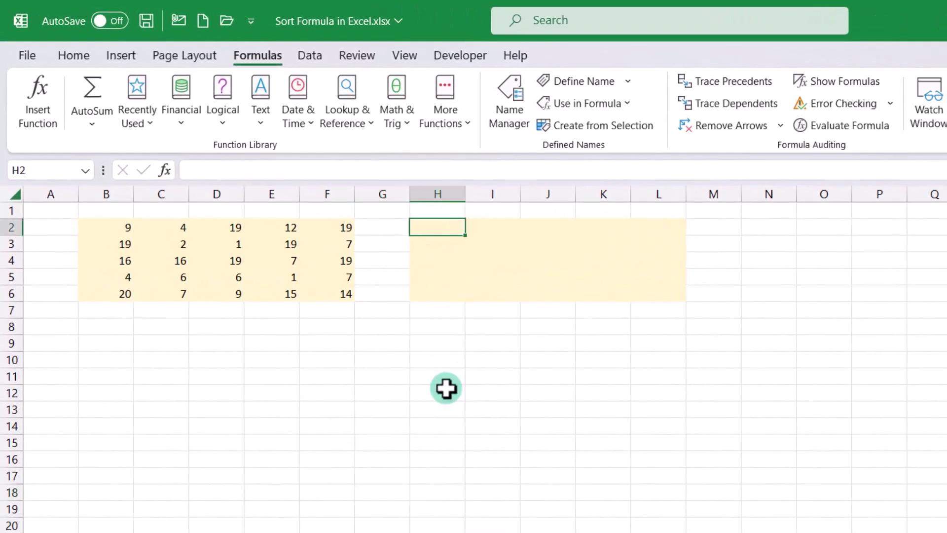
text(=SORT)
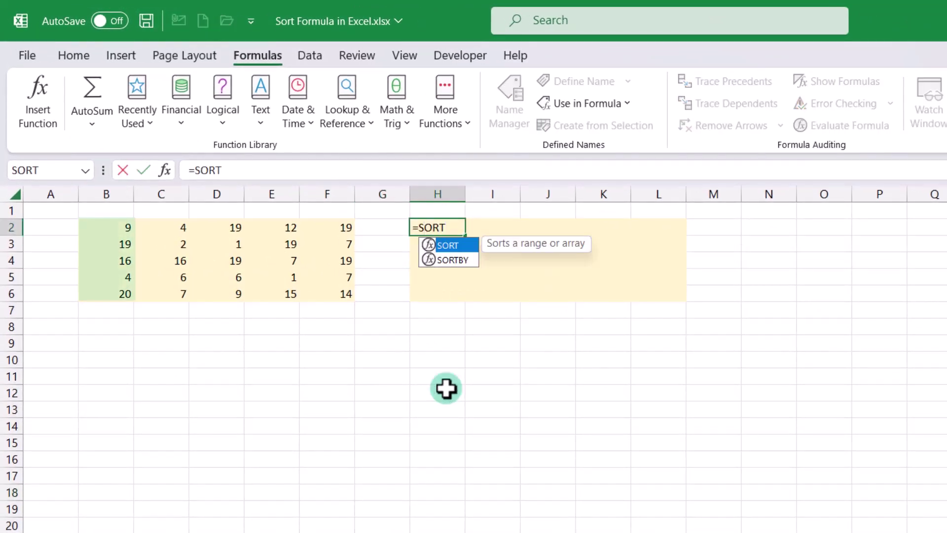
text(()
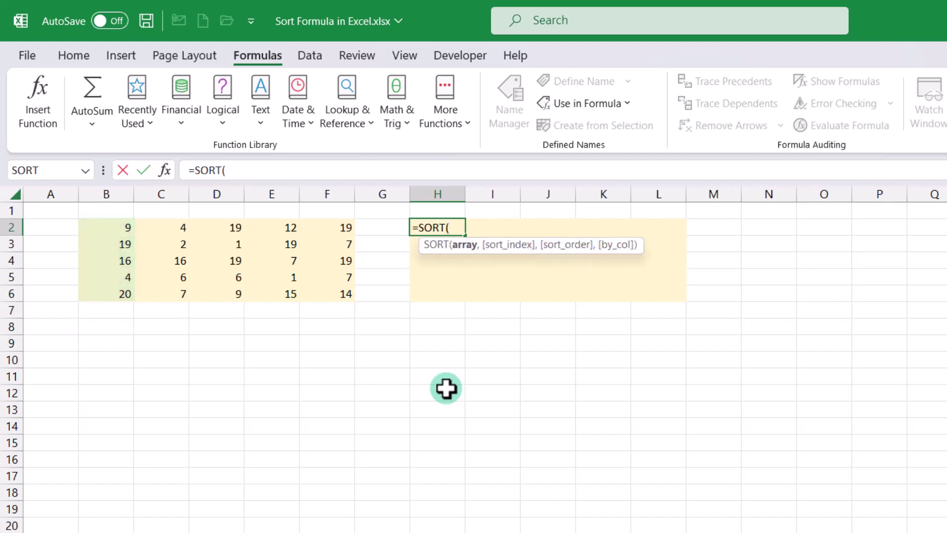
mouse_move(108, 226)
mouse_down()
mouse_move(235, 283)
mouse_move(321, 294)
mouse_up()
text())
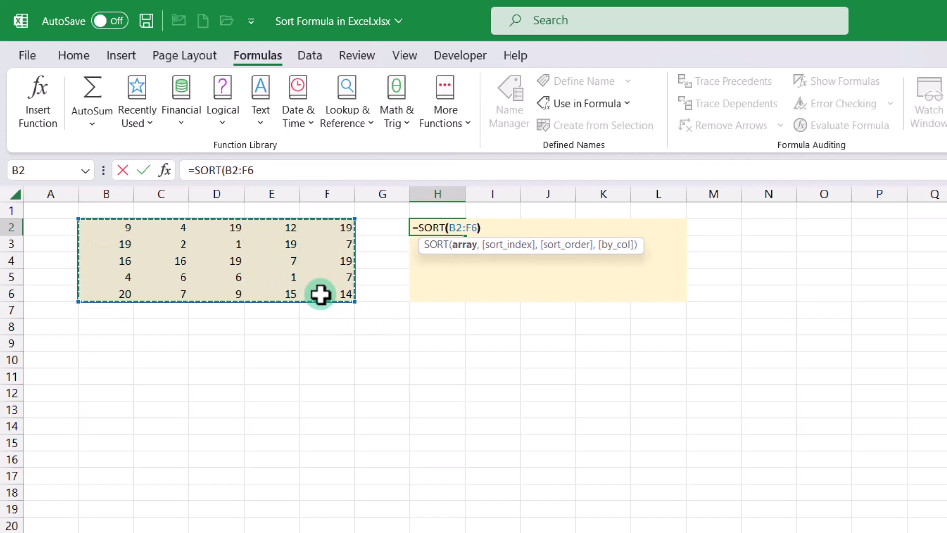
key(Return)
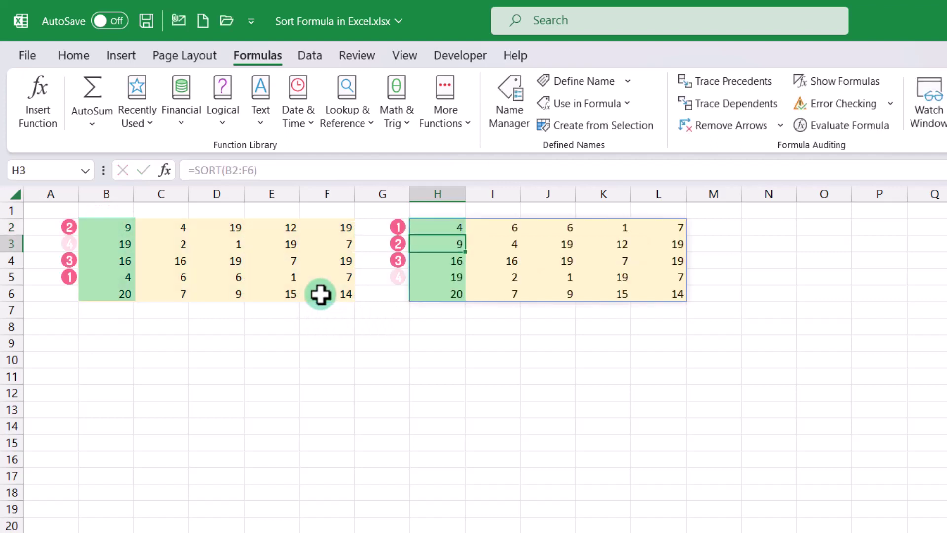
Step: Add a by_col argument of 0 to H2's formula: =SORT(B2:F6,,,0)
key(Up)
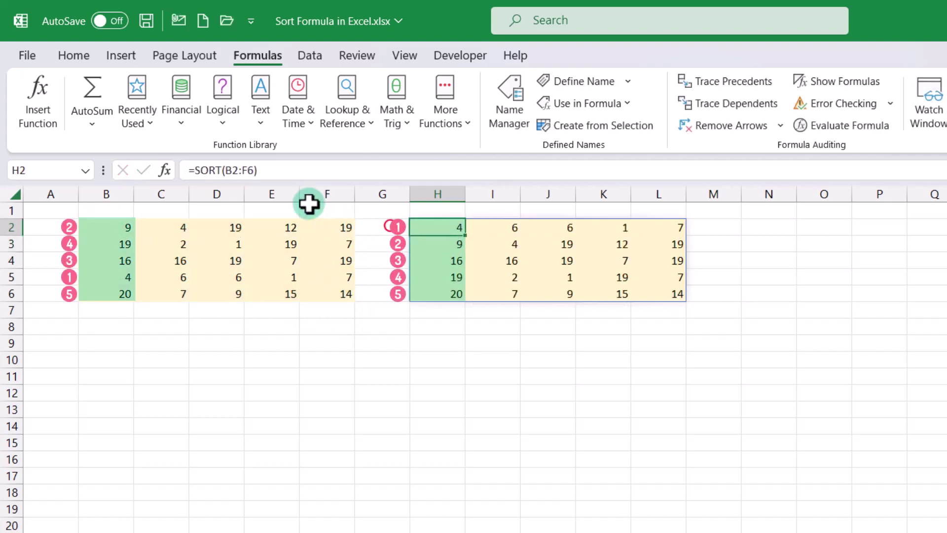
click(254, 168)
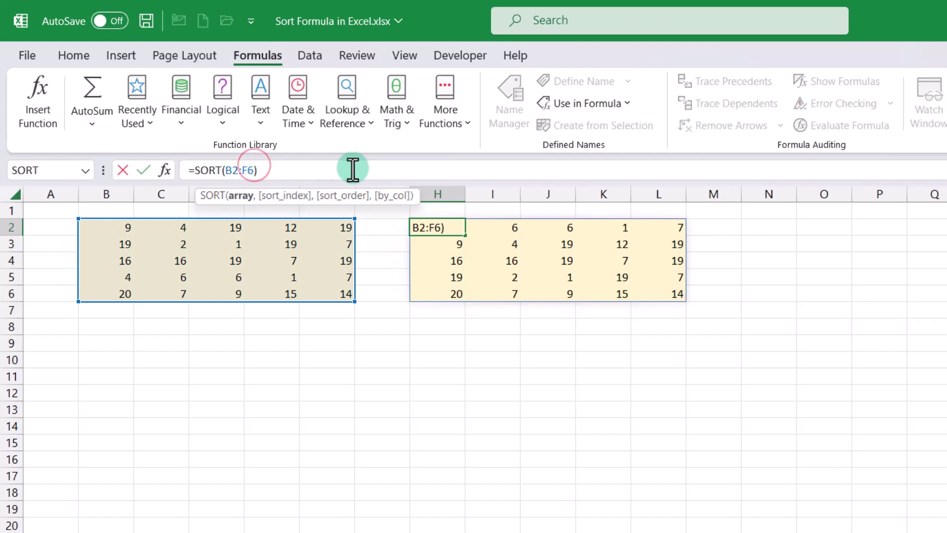
text(,,)
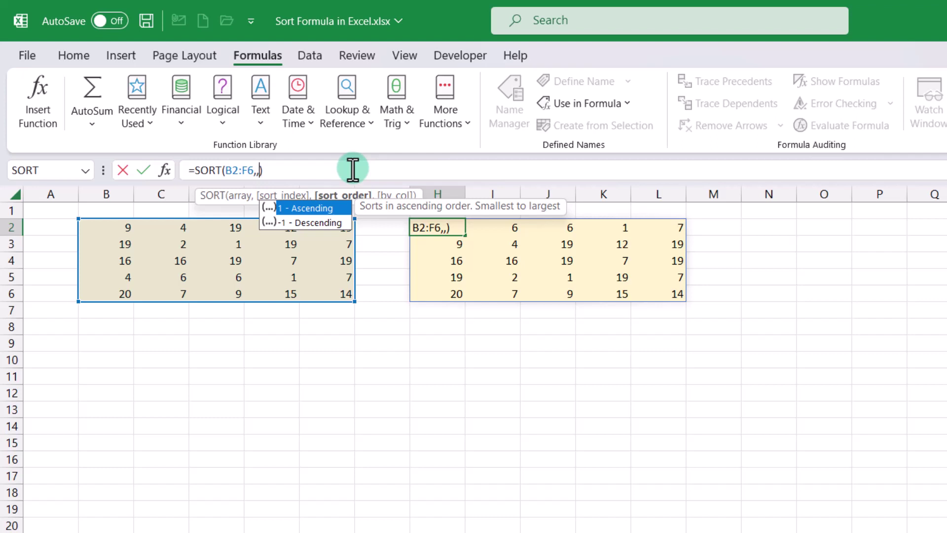
text(,)
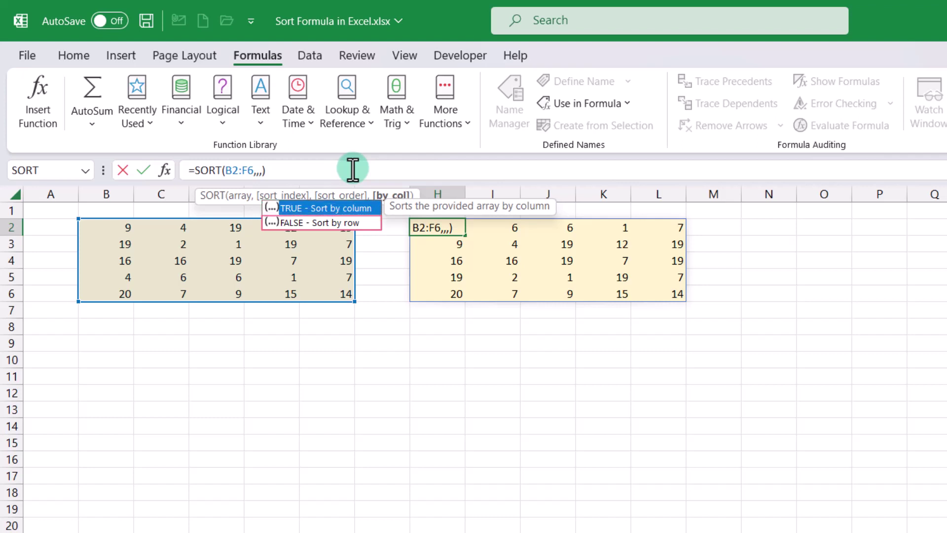
text(0)
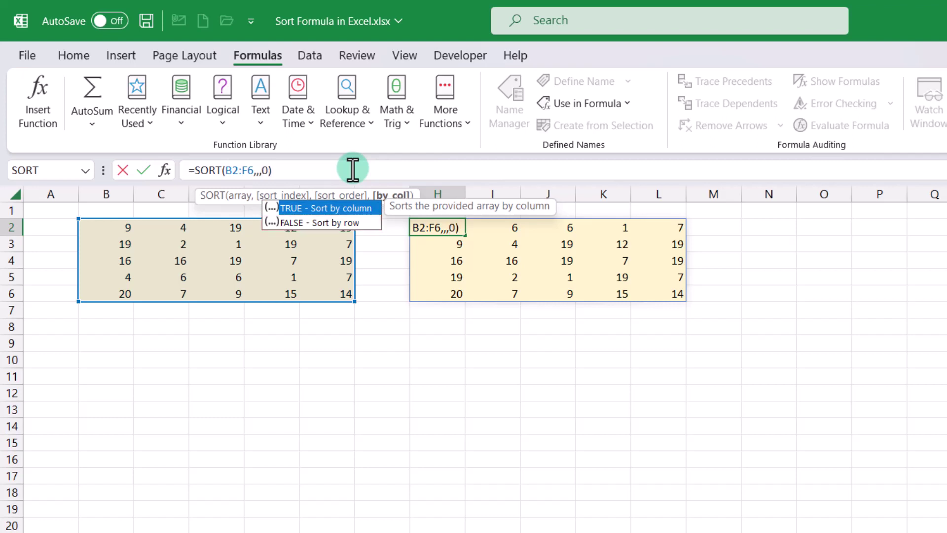
key(Return)
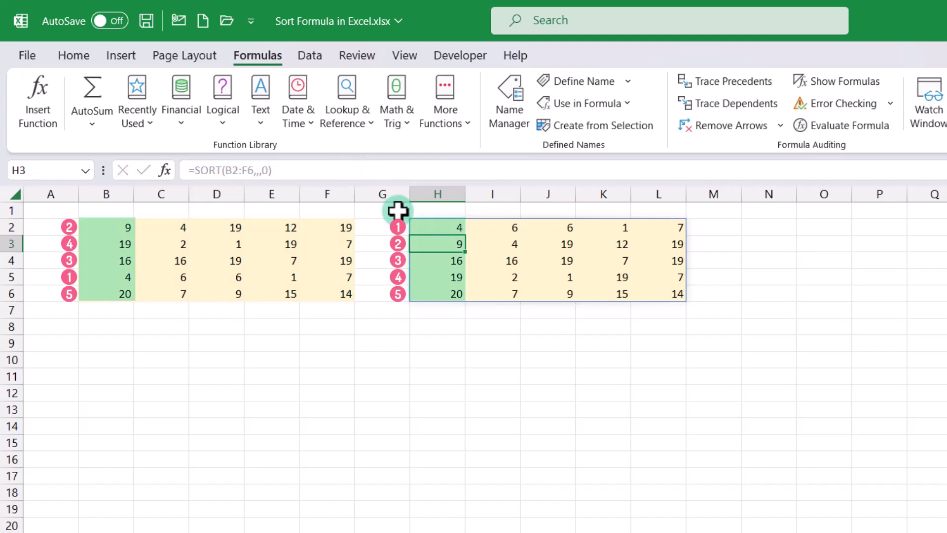
Step: Change the by_col argument to 1, sorting the columns left-to-right by the first row
click(417, 228)
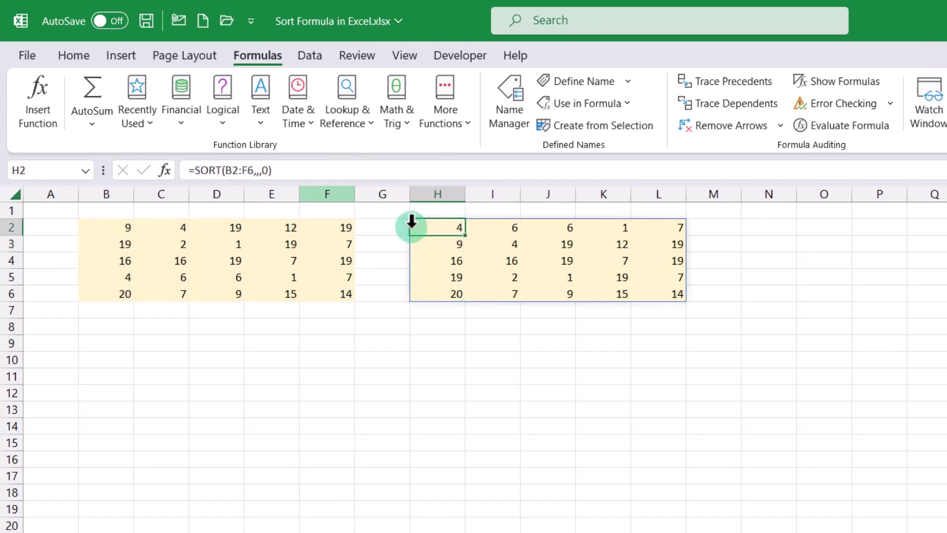
click(270, 170)
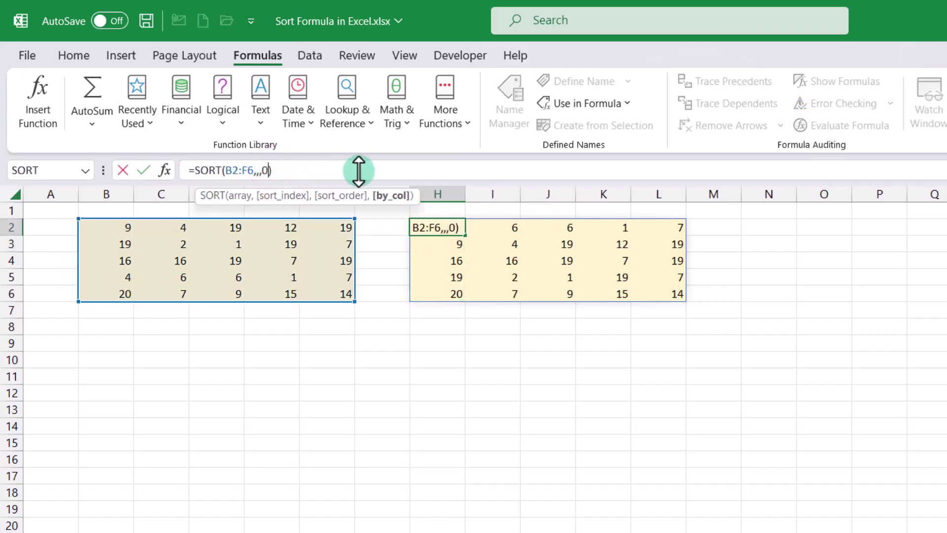
key(BackSpace)
text(1)
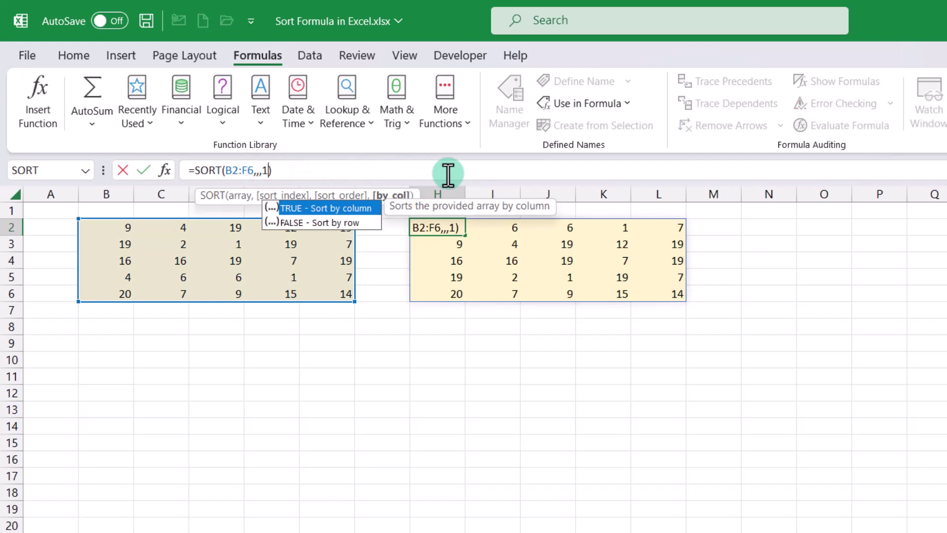
key(Return)
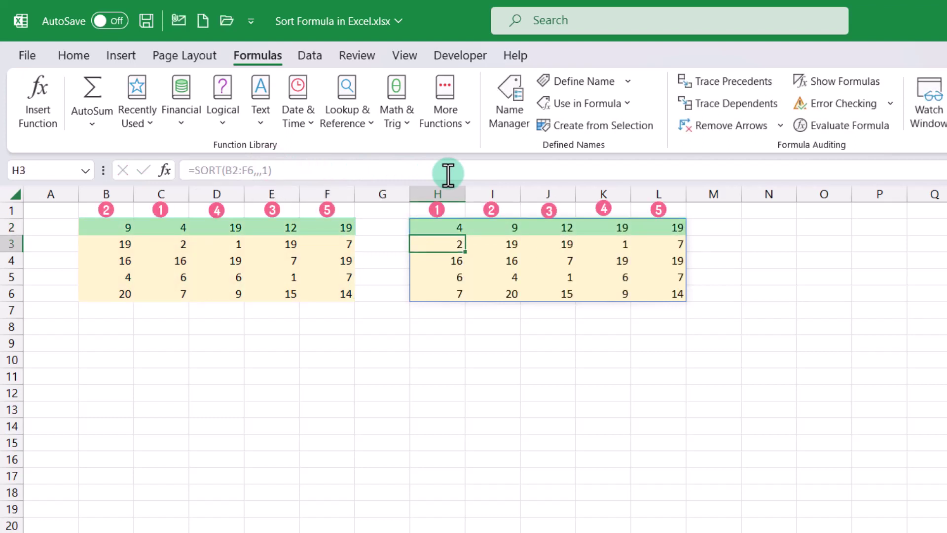
click(432, 228)
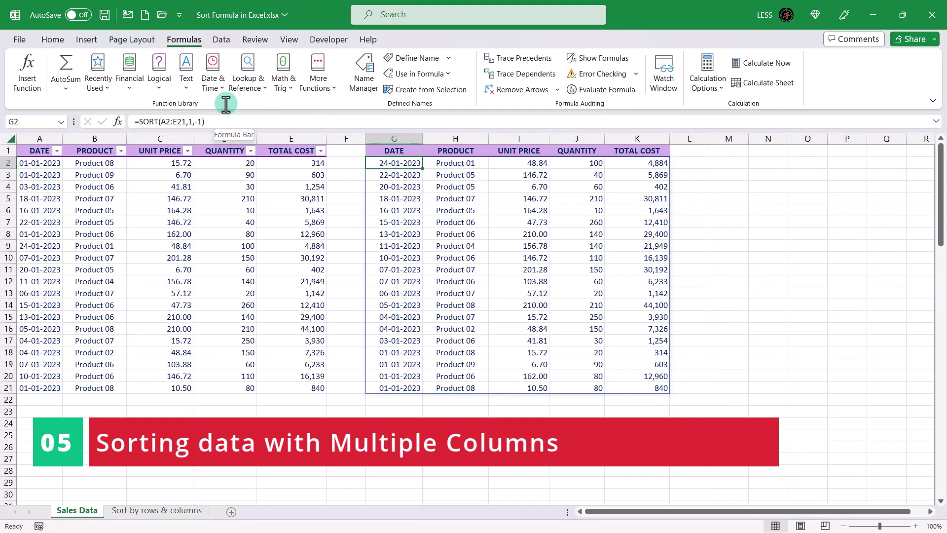
Step: Delete ',-1' from G2's formula, leaving =SORT(A2:E21,1) for ascending dates
click(199, 121)
drag(200, 121, 193, 121)
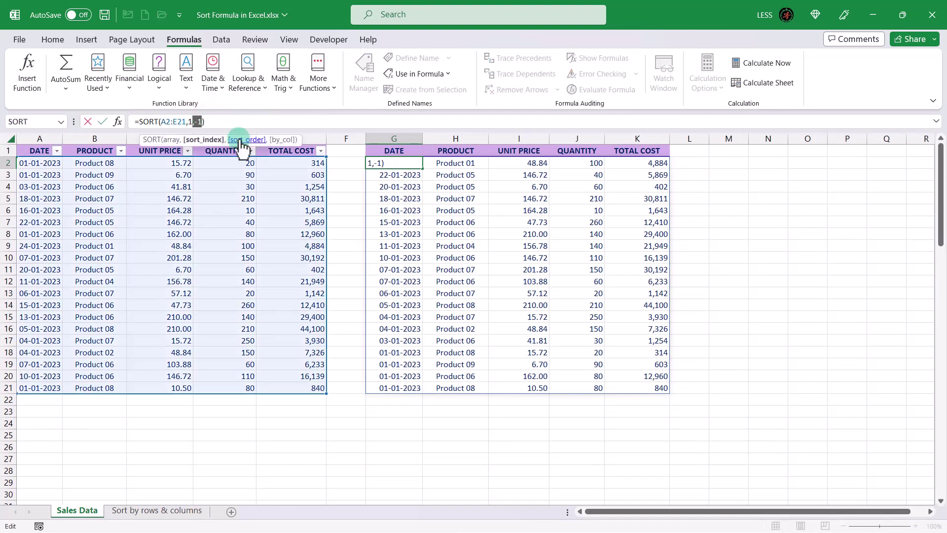
key(BackSpace)
key(Return)
click(368, 163)
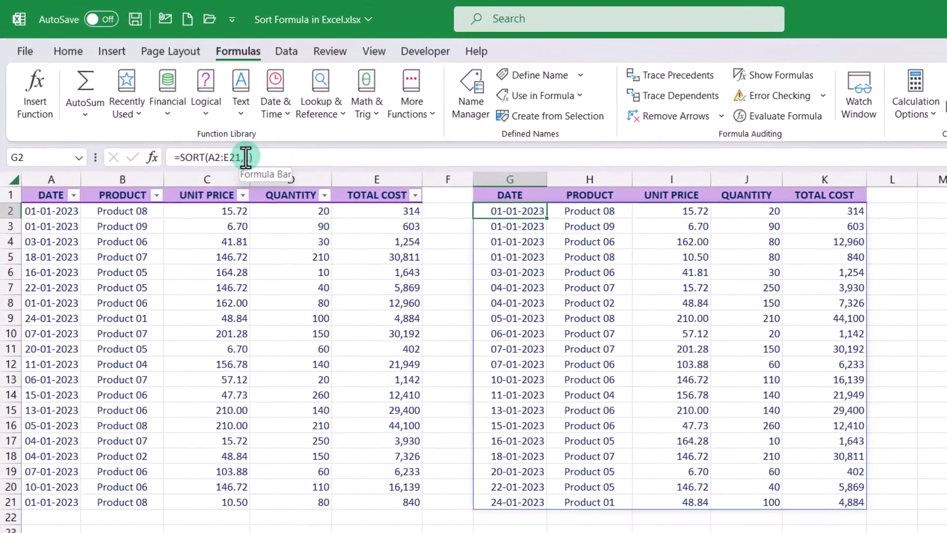
click(232, 148)
Step: Set the sort index to {1,2}, then {1,2,3}, for date, product, and unit price
text({1)
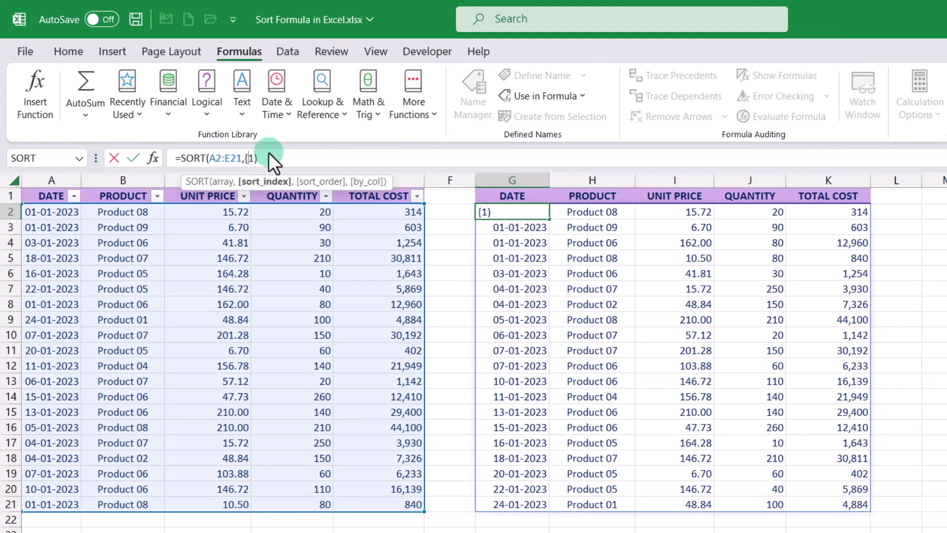
text(,2})
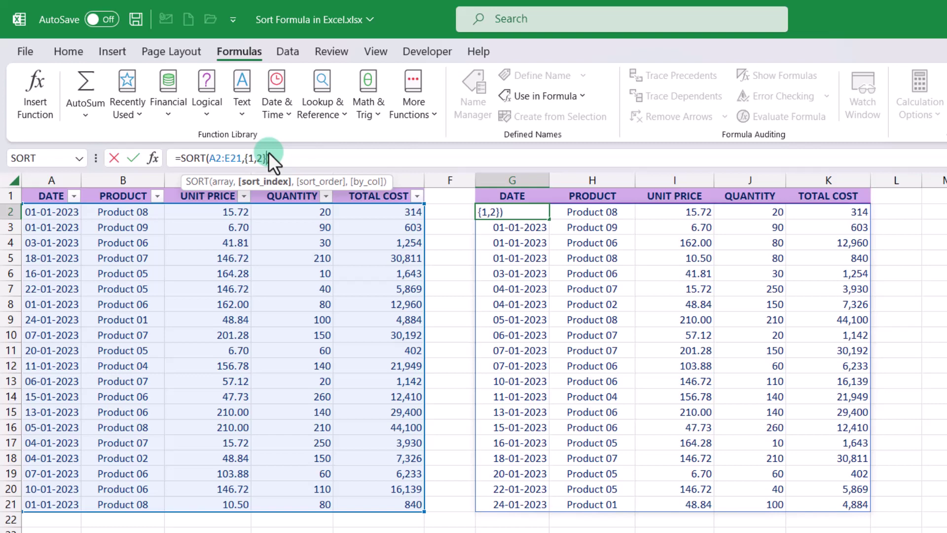
click(136, 157)
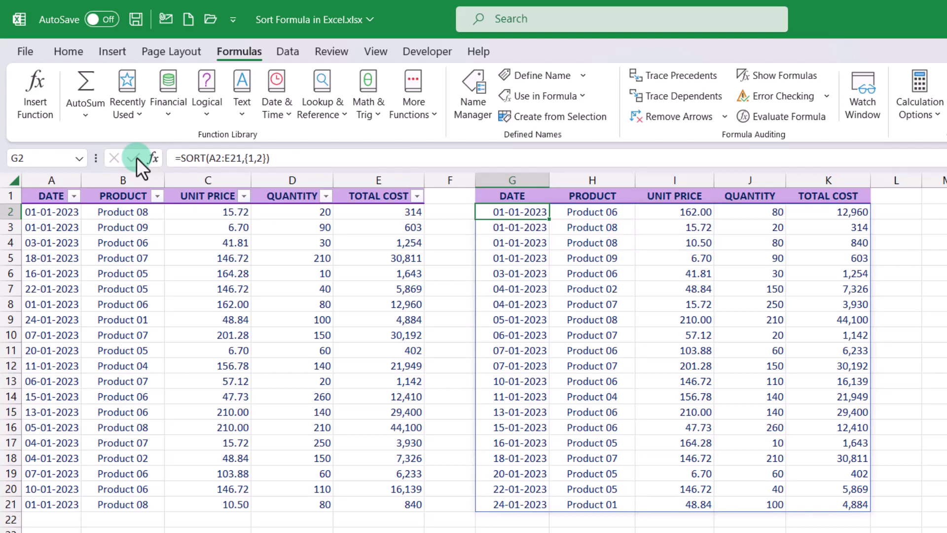
click(262, 158)
text(,3)
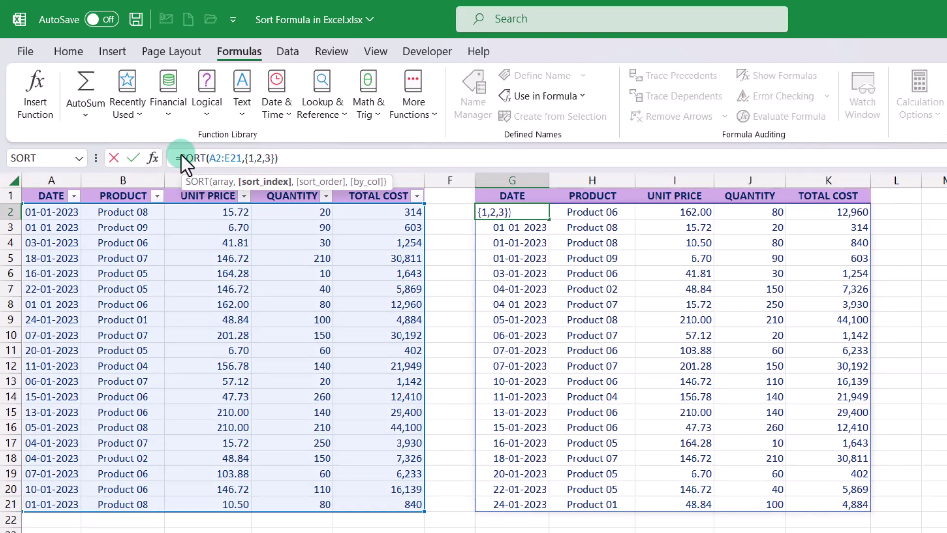
click(133, 157)
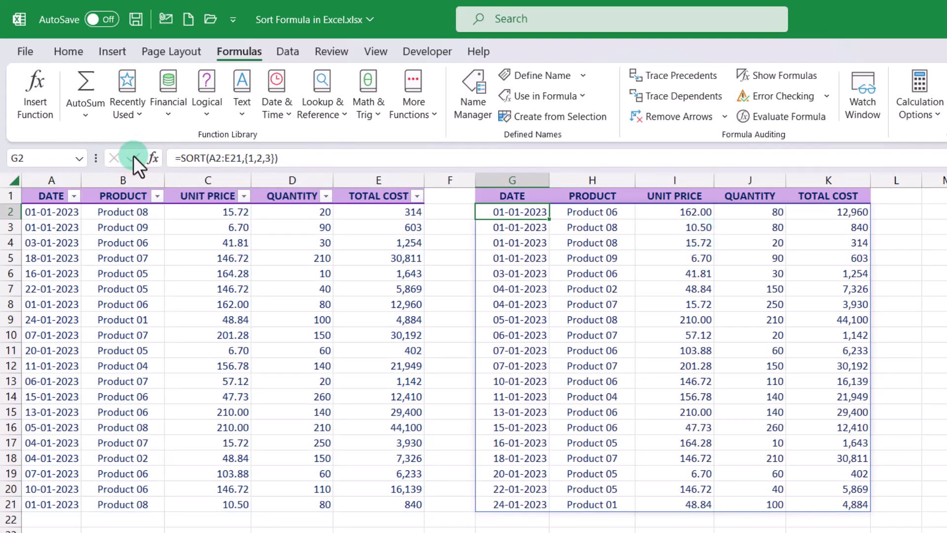
click(274, 157)
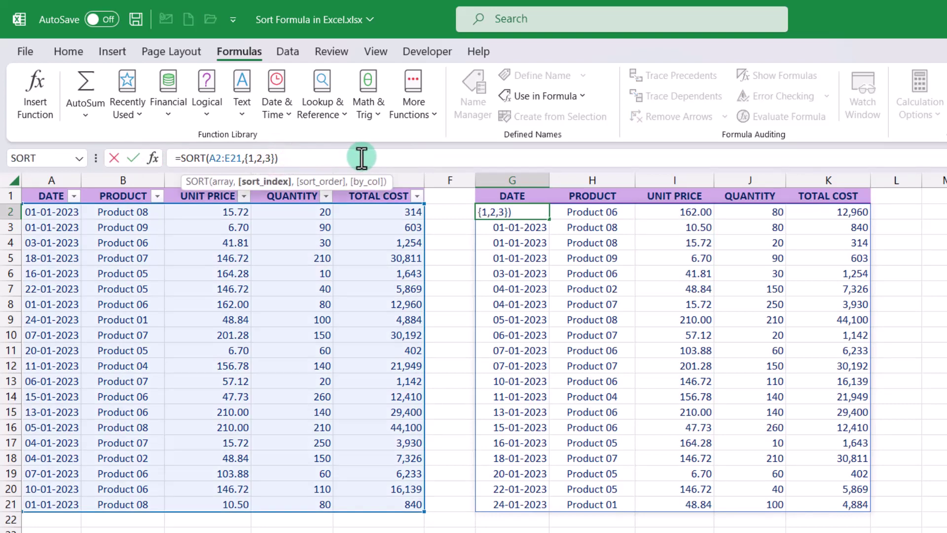
Step: Apply sort orders {1,-1,1}, then {1,-1,-1}, then delete both array arguments
text(,)
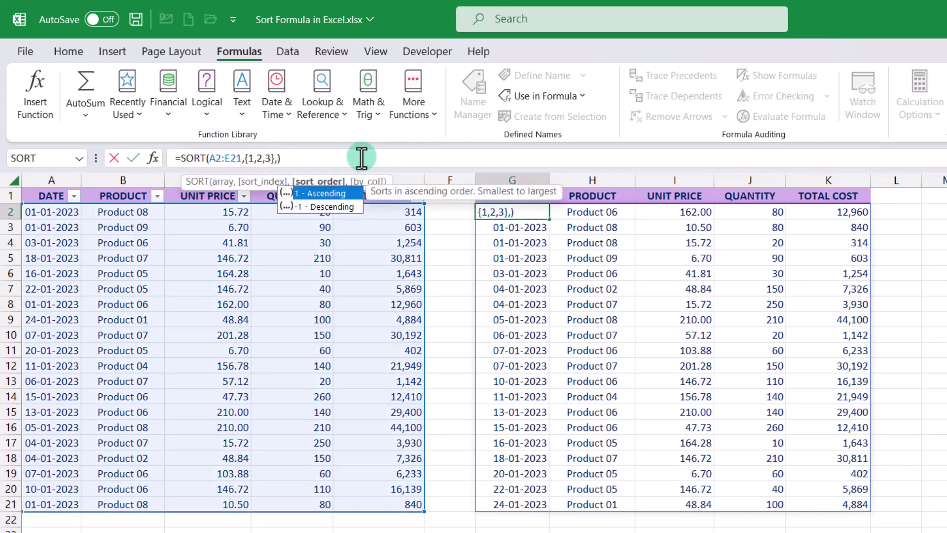
text({1)
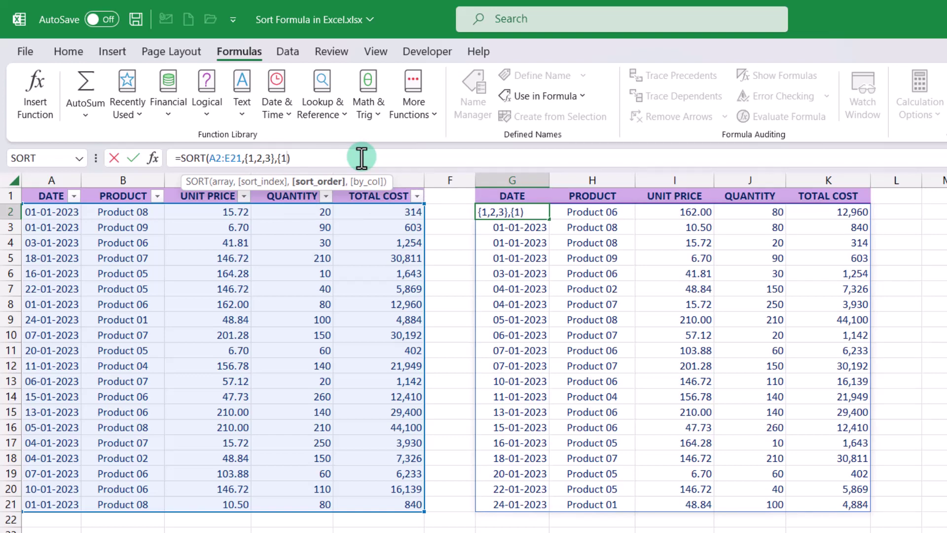
text(,-1,1})
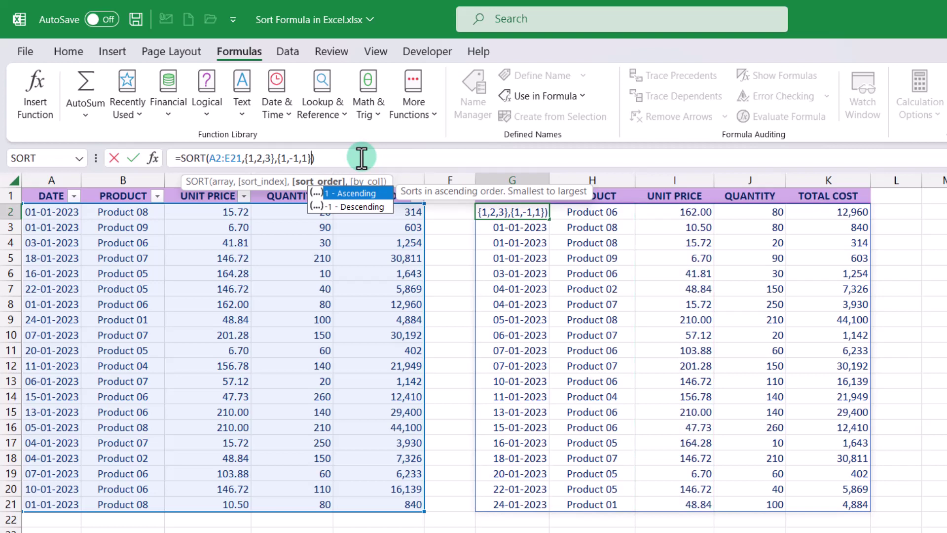
click(135, 157)
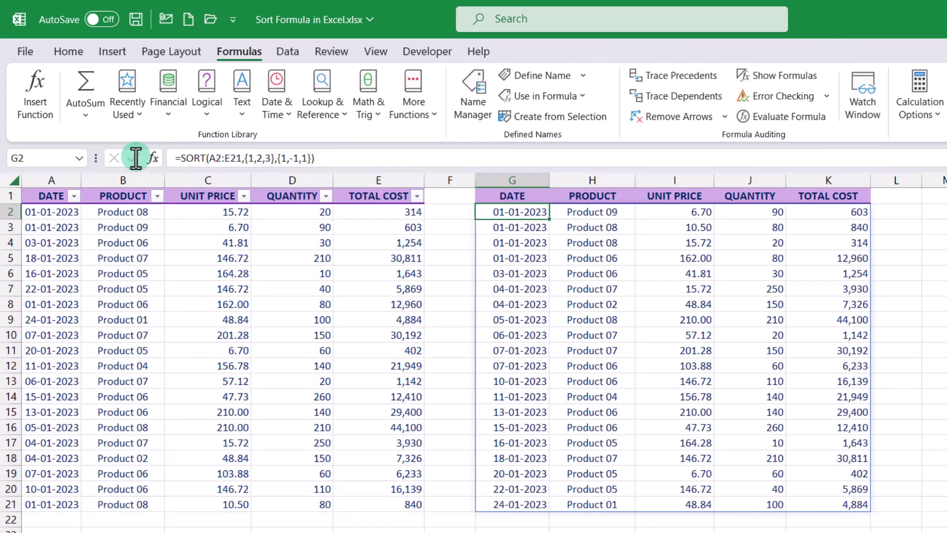
click(303, 157)
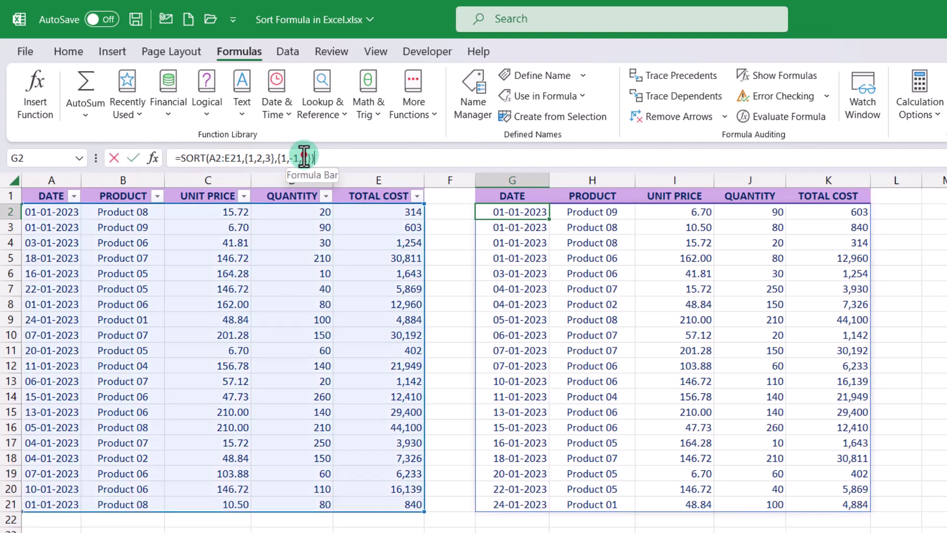
text(-1)
click(132, 159)
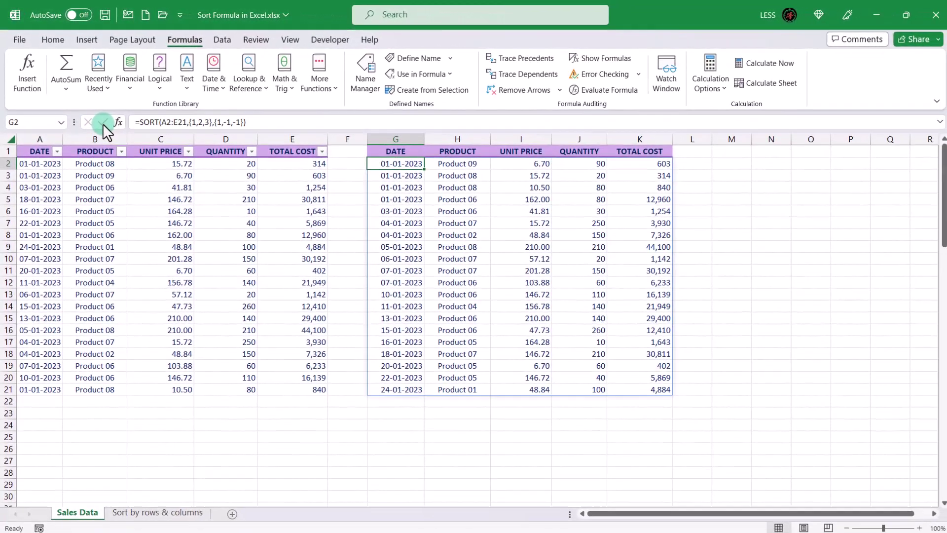
drag(242, 121, 187, 121)
key(BackSpace)
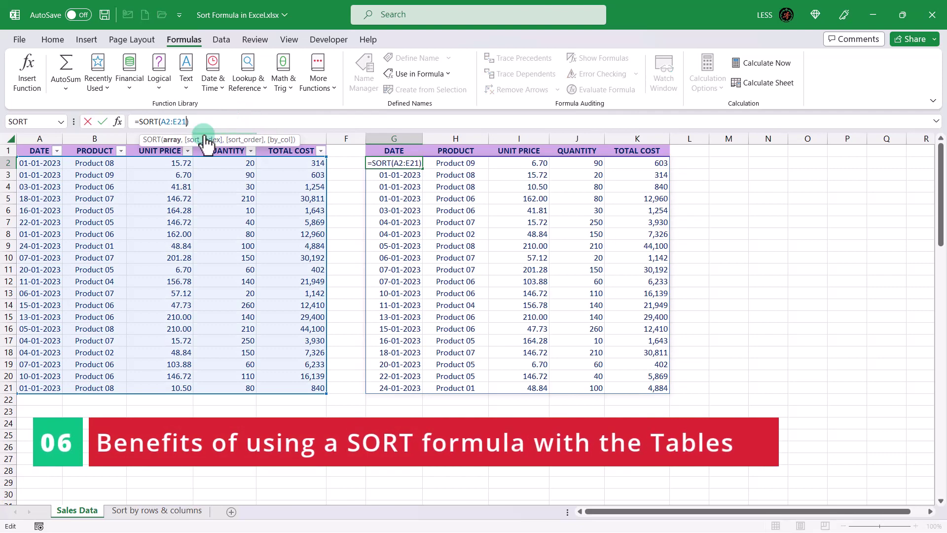
Step: Confirm =SORT(A2:E21), extend row 21 into a new row 22, and check the formula's range
click(103, 122)
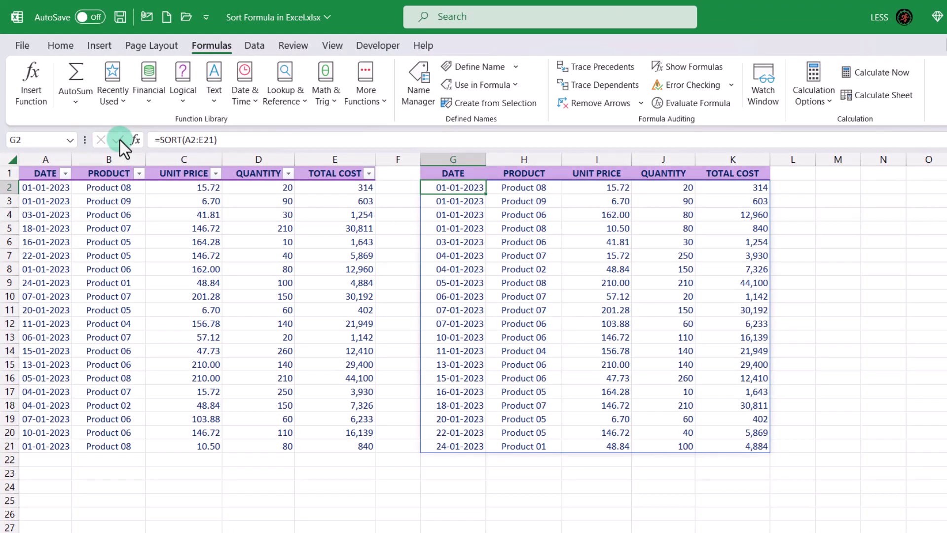
drag(48, 446, 334, 446)
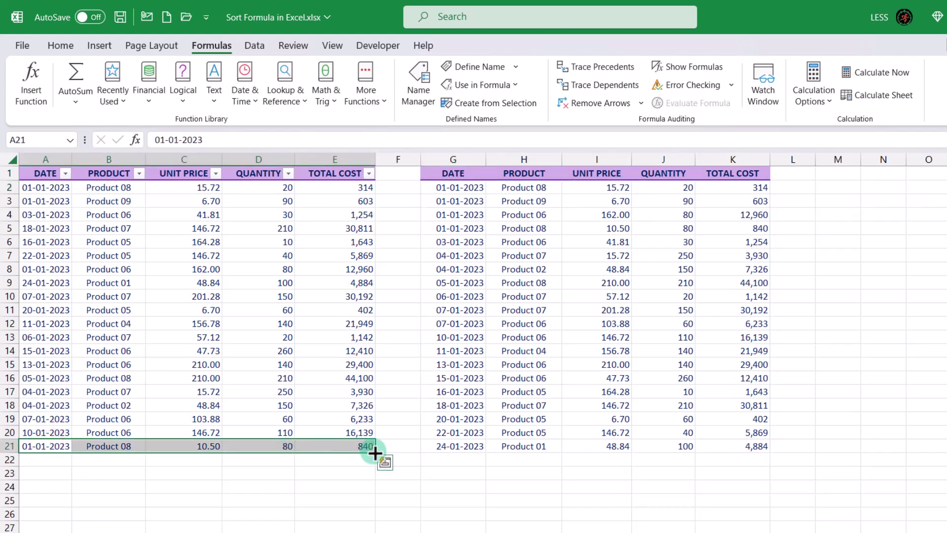
drag(379, 466, 379, 466)
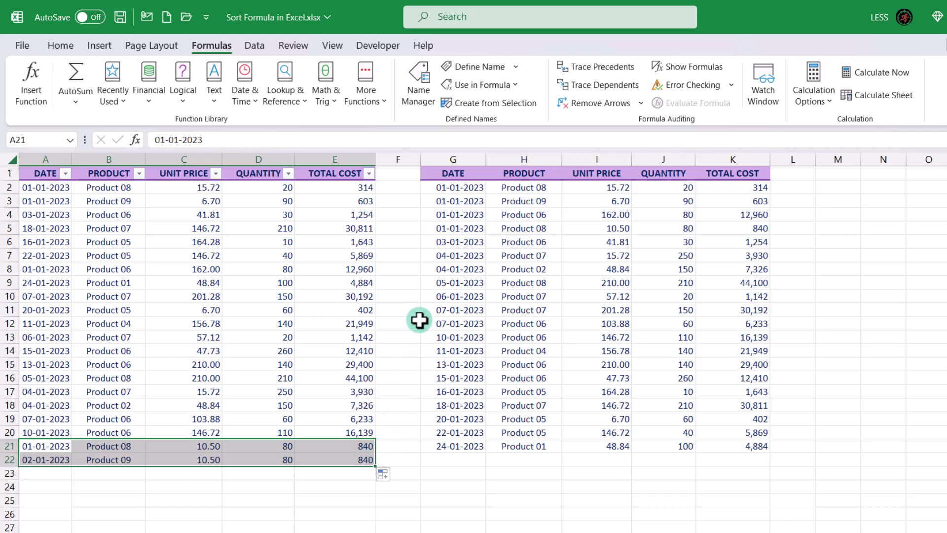
click(458, 188)
double_click(457, 188)
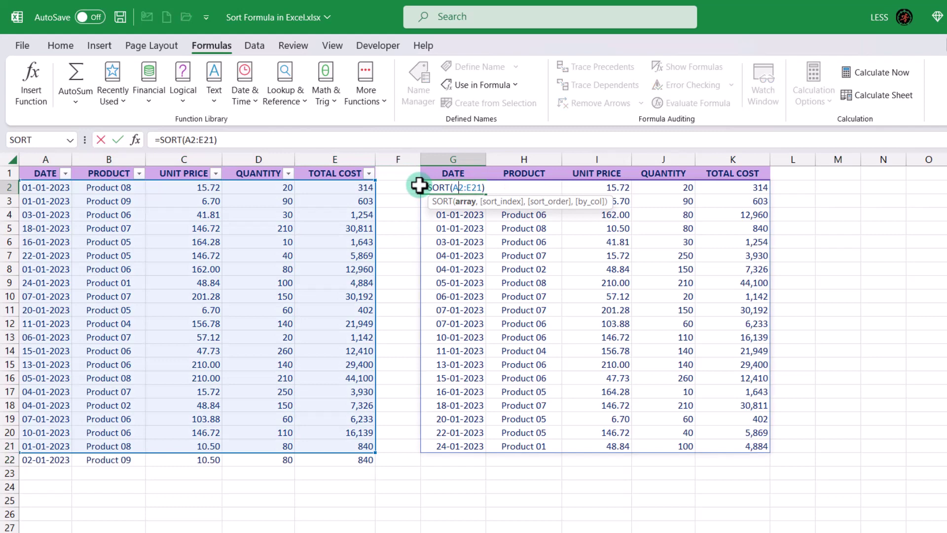
key(Escape)
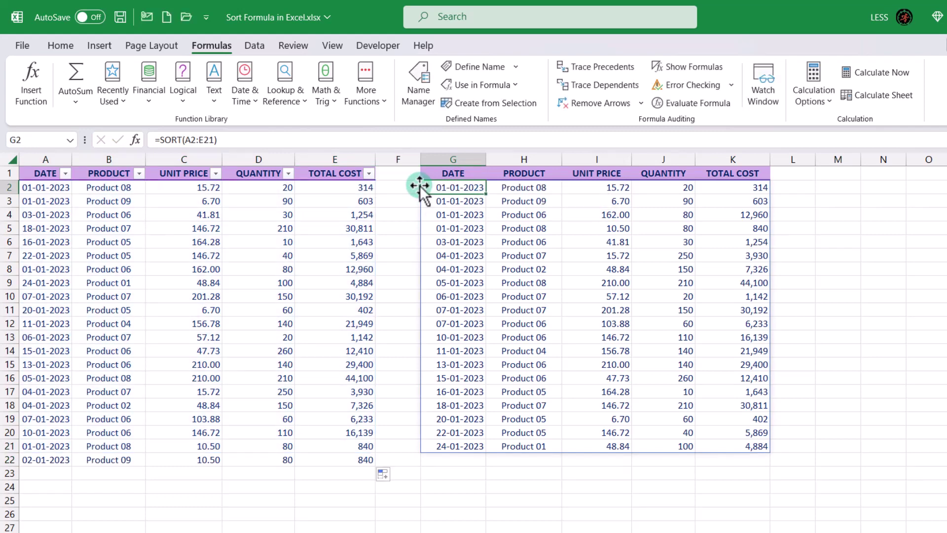
Step: Clear the test entry in A22:E22 and reselect cell A2
click(55, 460)
drag(141, 461, 339, 461)
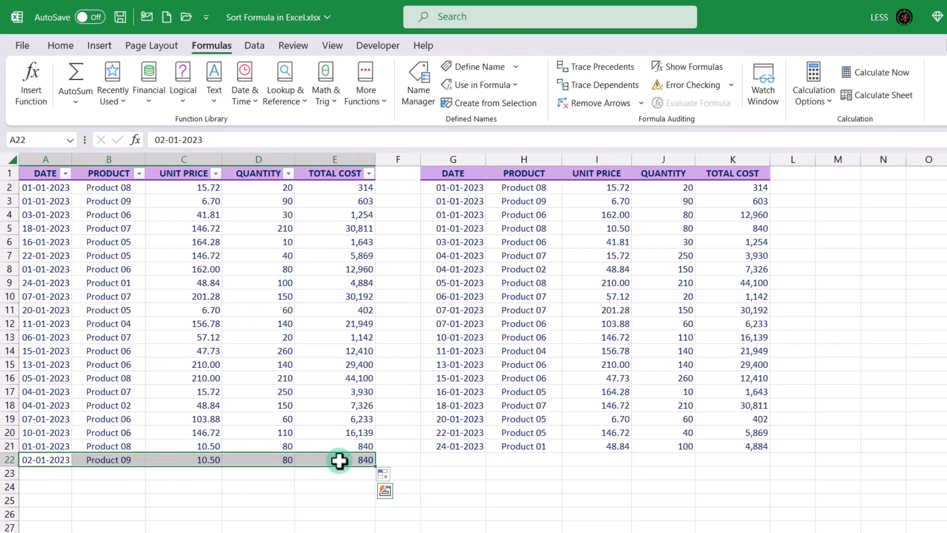
key(Delete)
click(54, 187)
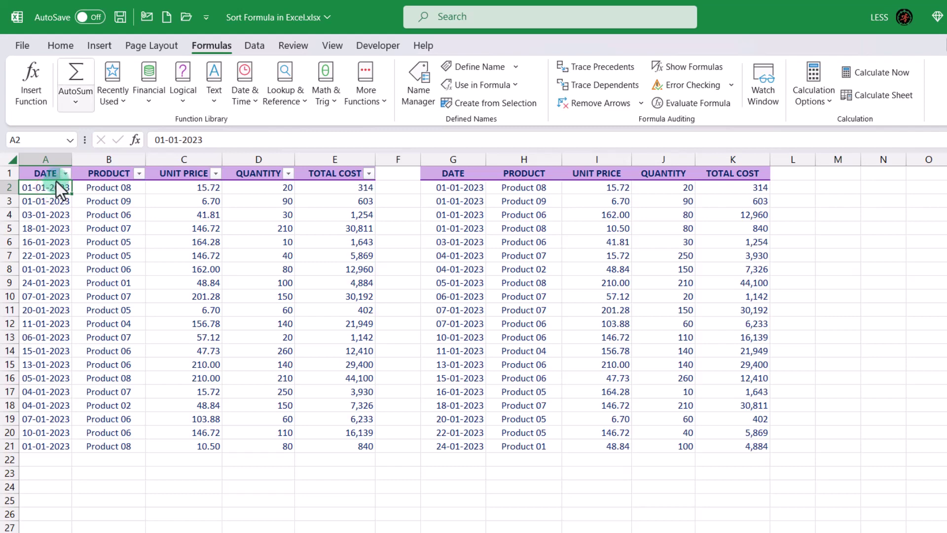
Step: Convert the sales data A1:E21 into an Excel table with headers
click(100, 46)
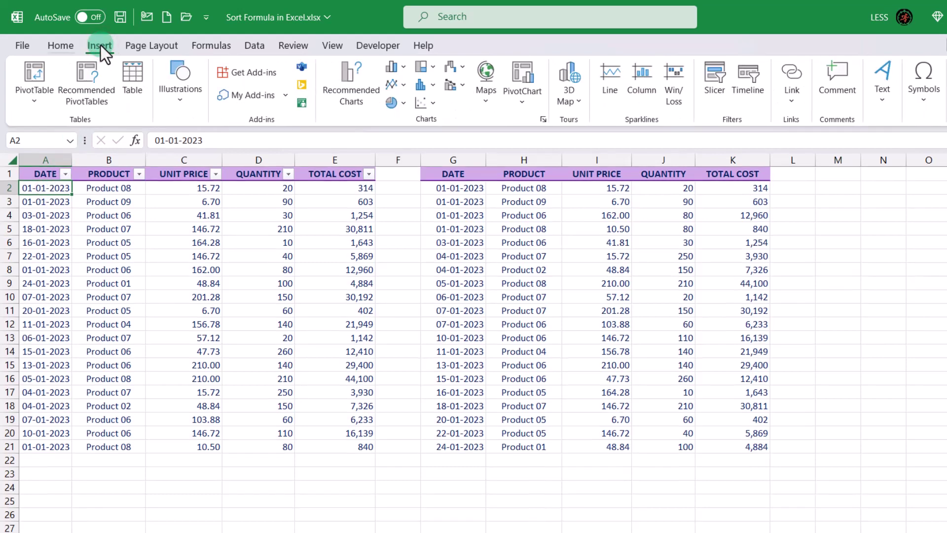
click(126, 81)
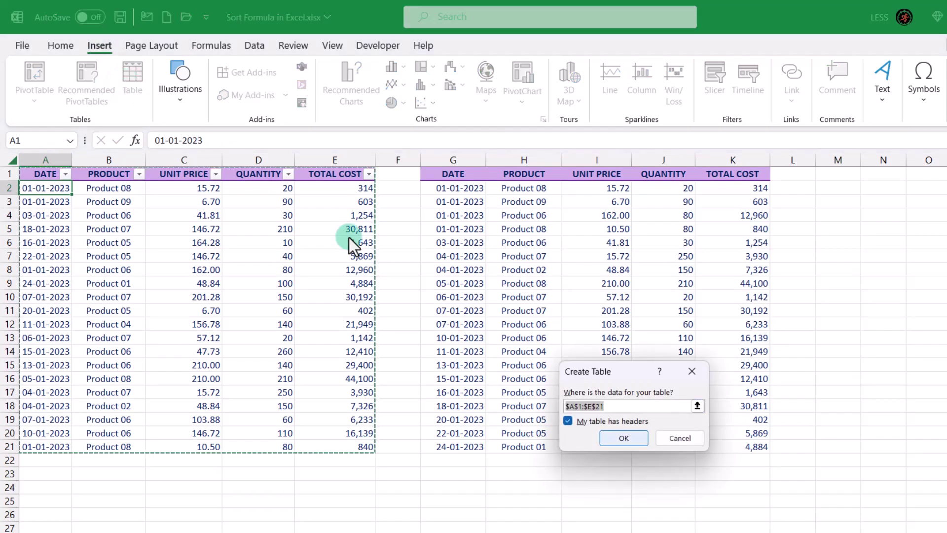
click(636, 437)
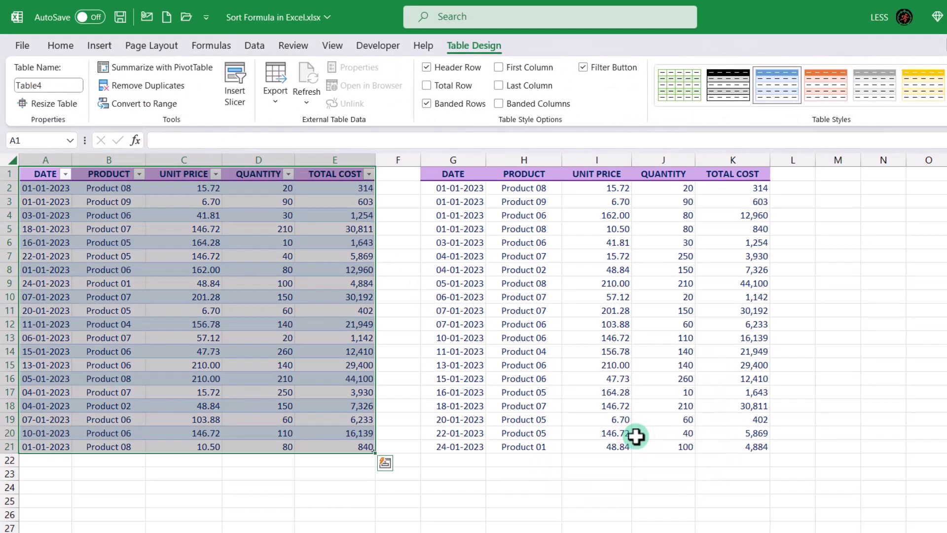
Step: Change G2's formula to =SORT(Table4), then select the table's last row, row 21
click(445, 186)
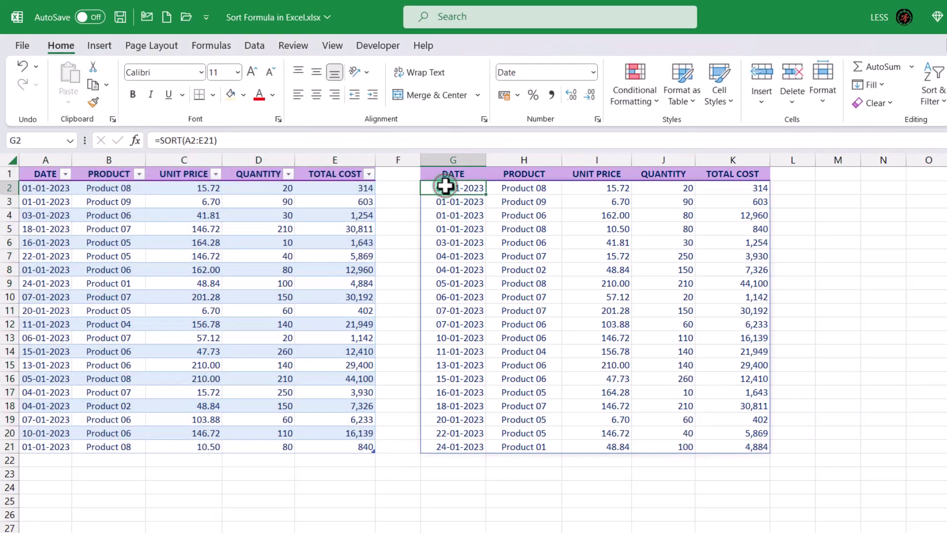
click(225, 142)
key(shift+Left)
key(shift+Left)
key(shift+Left)
key(shift+Left)
key(shift+Left)
key(shift+Left)
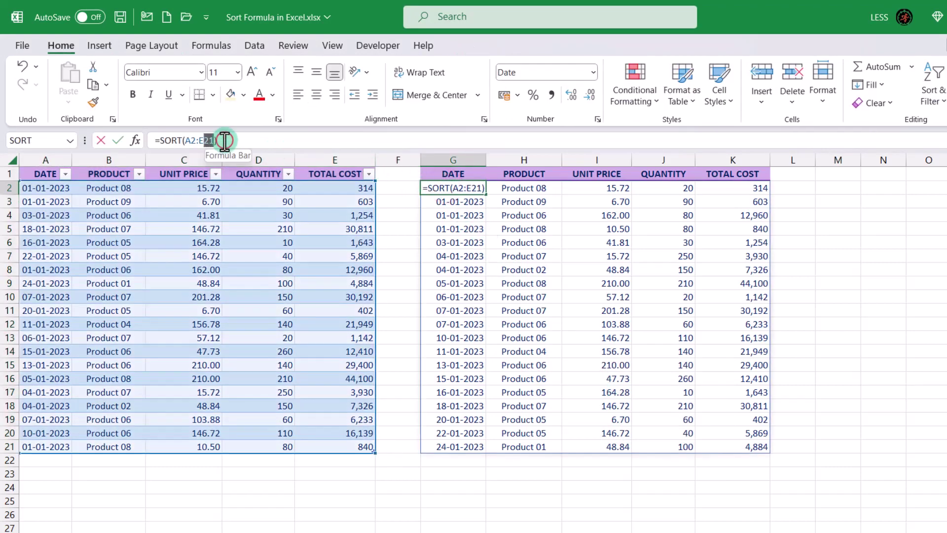
key(shift+Left)
drag(43, 188, 351, 444)
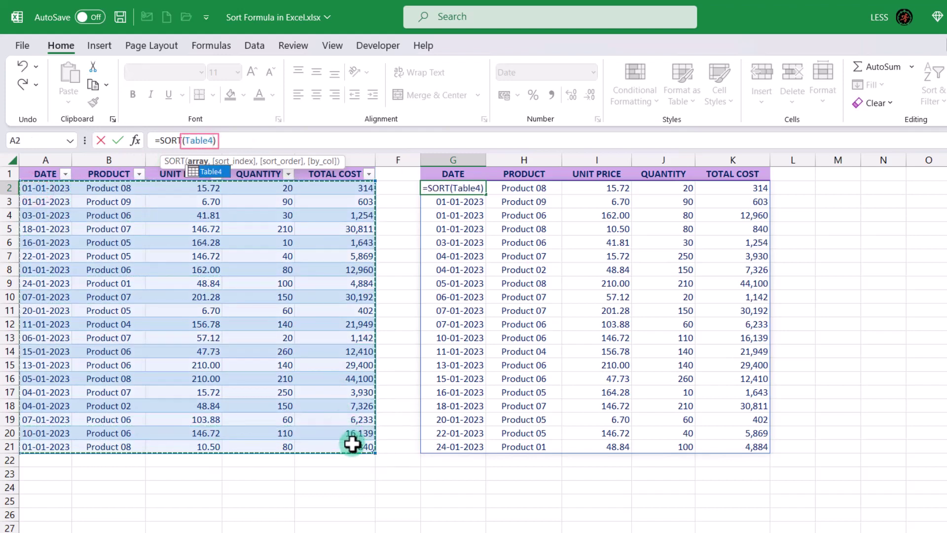
click(117, 141)
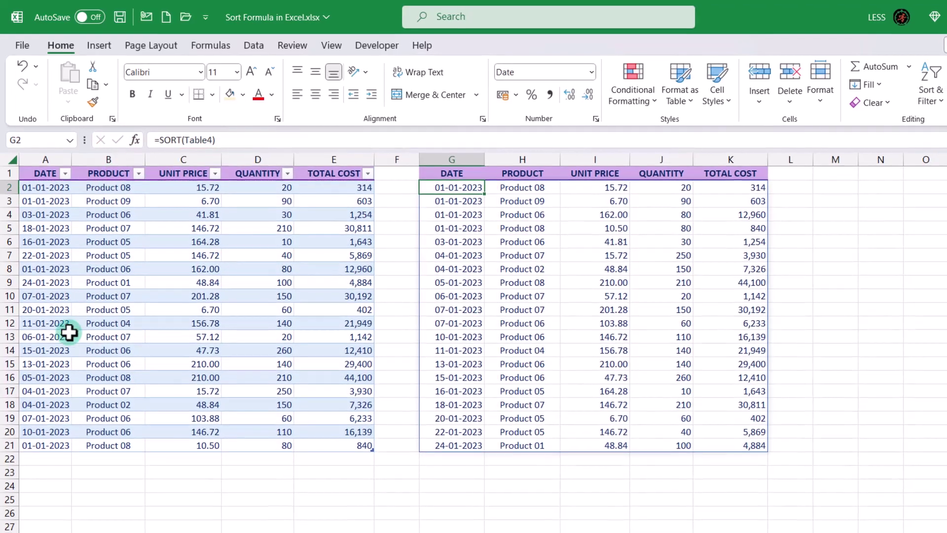
click(41, 445)
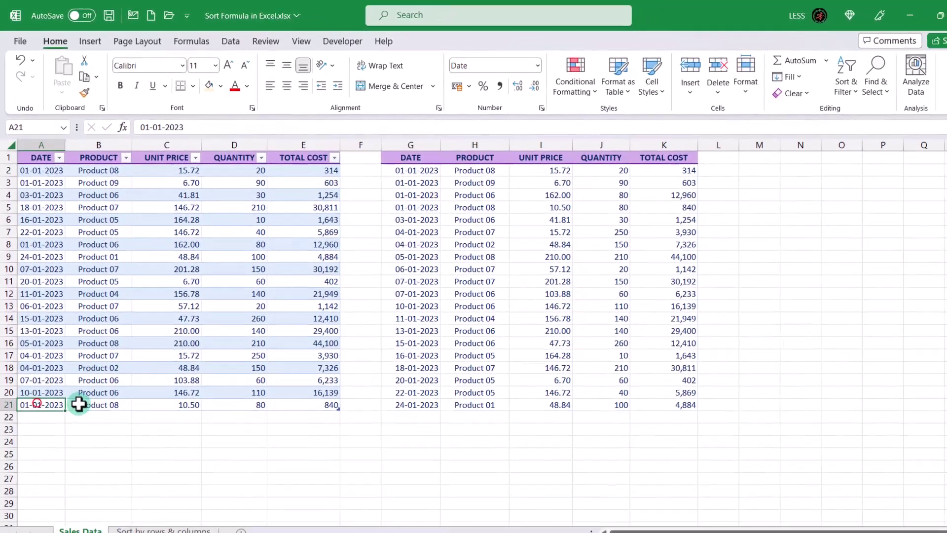
drag(79, 403, 323, 405)
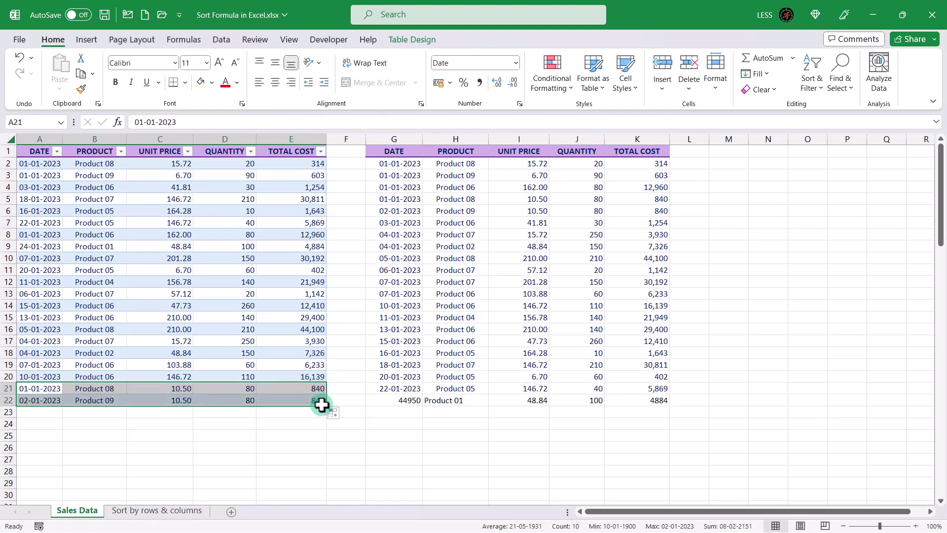
Step: Copy the formatting of the last sorted output row G21:K21 onto the new spill rows
drag(380, 389, 644, 388)
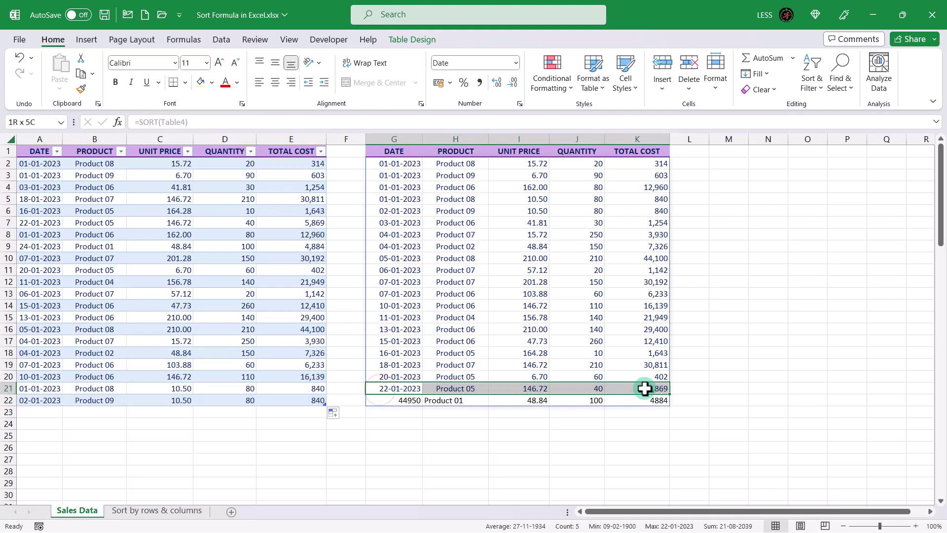
click(81, 88)
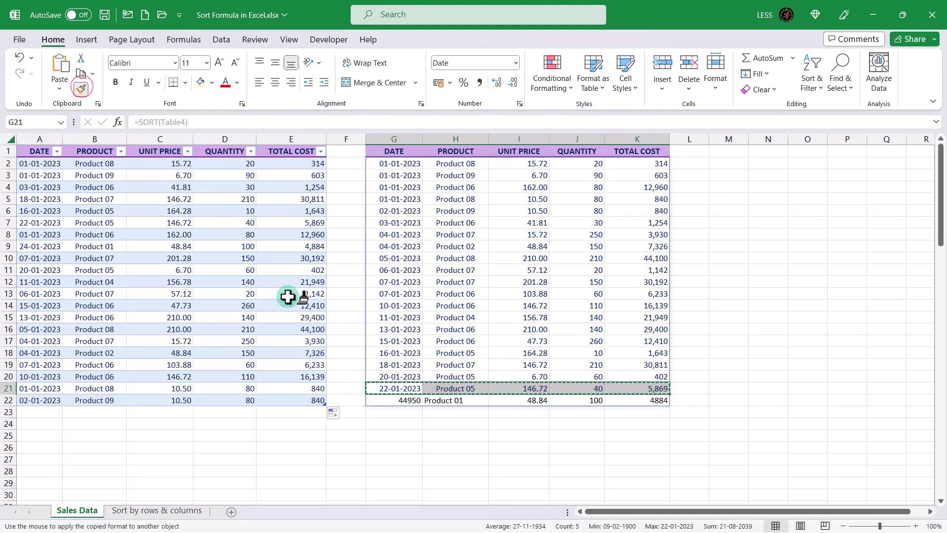
mouse_move(392, 399)
mouse_down()
mouse_move(609, 455)
mouse_move(644, 503)
mouse_move(450, 464)
mouse_up()
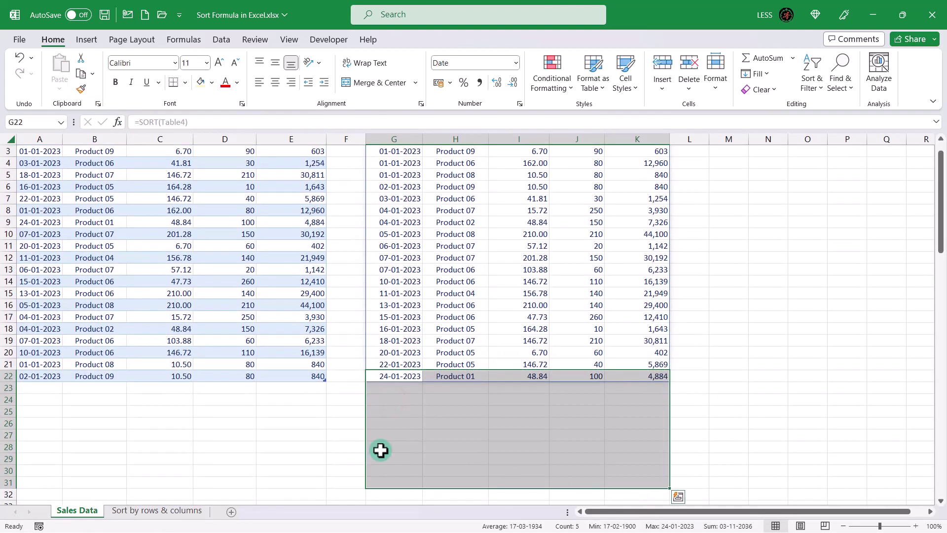
Step: Select the new row 22 entry, then bring up the row 16 options to delete it
drag(40, 378, 329, 408)
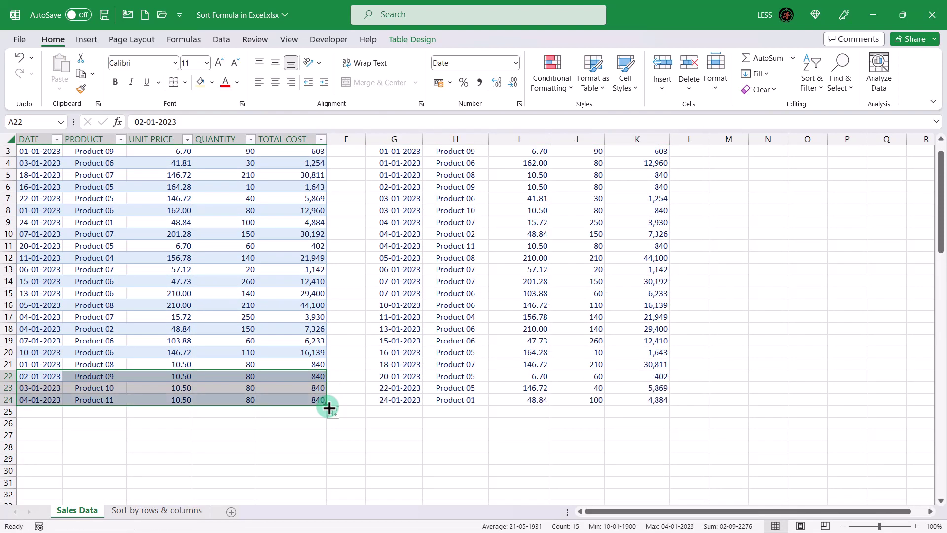
scroll(328, 406, up, 1)
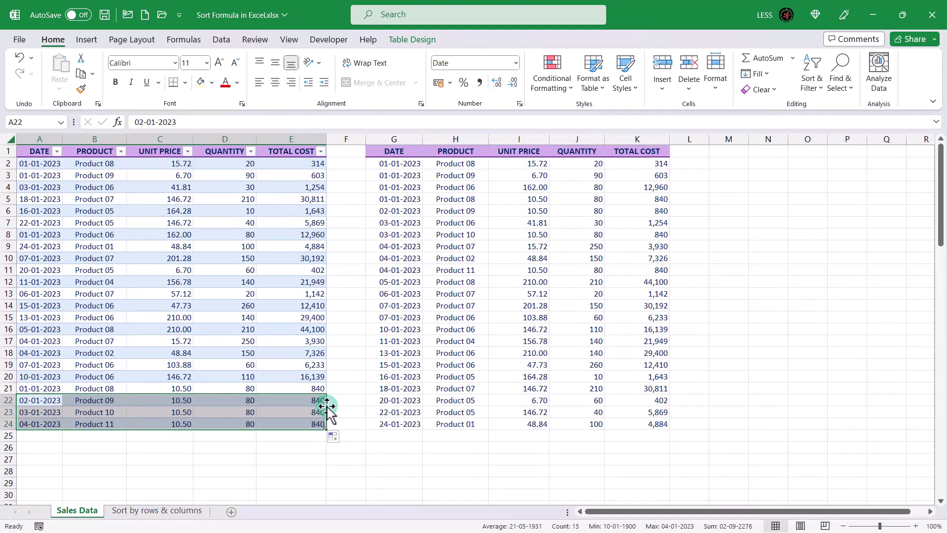
click(10, 329)
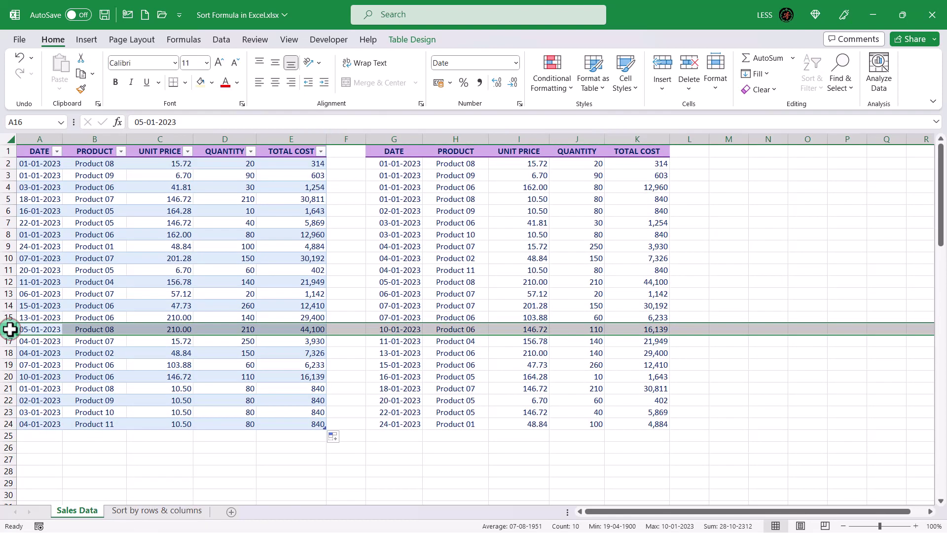
right_click(10, 328)
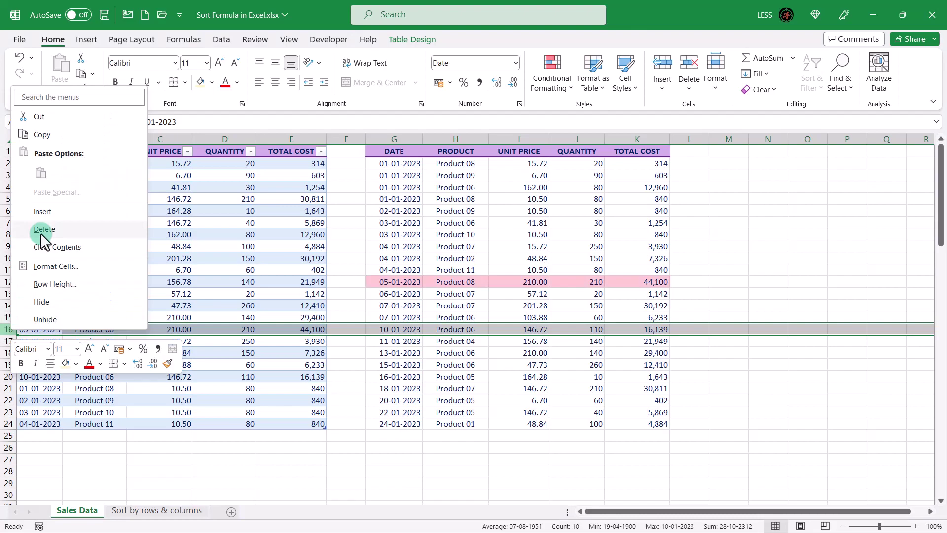